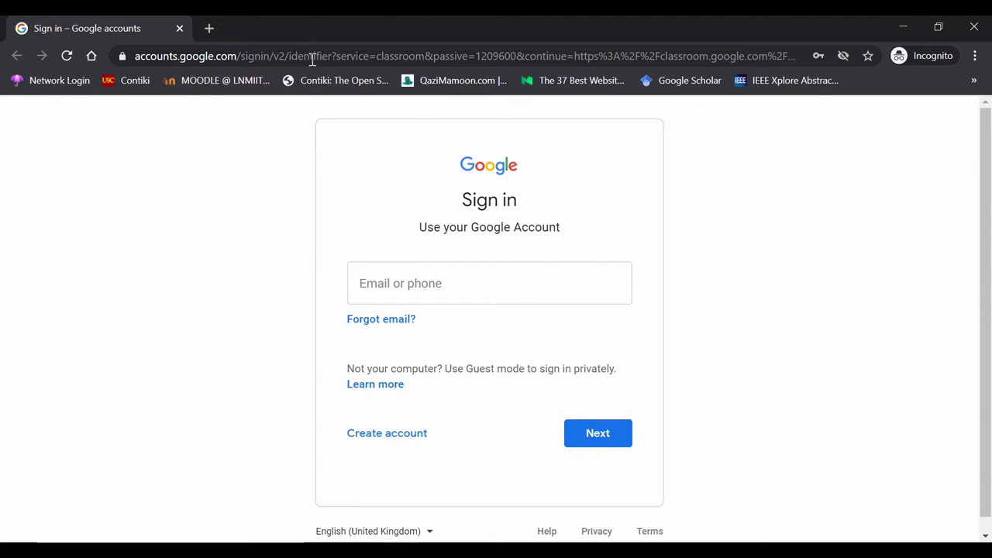
- Sign in to Google Classroom with the teacher's institutional e-mail and account password
{"action": "left_click", "coordinate": [390, 279]}
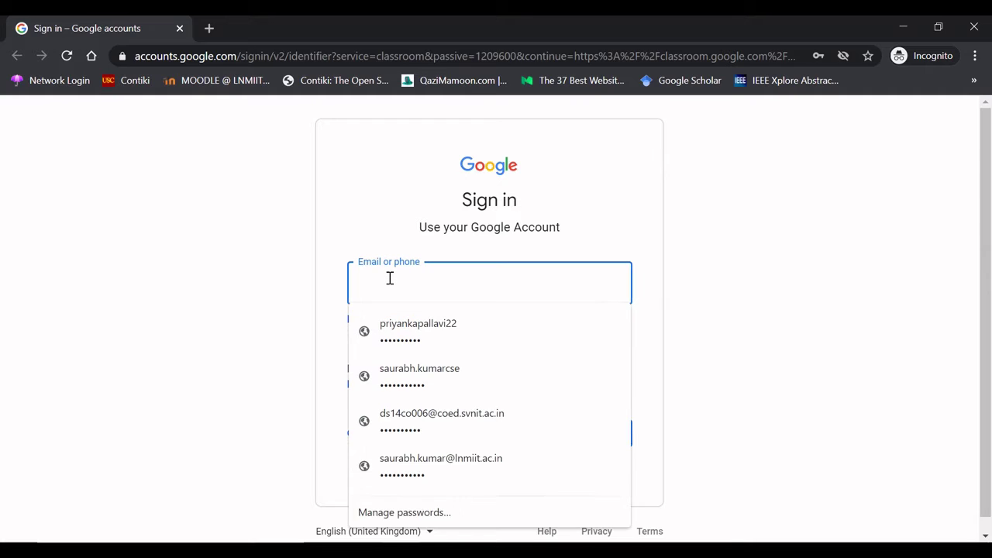
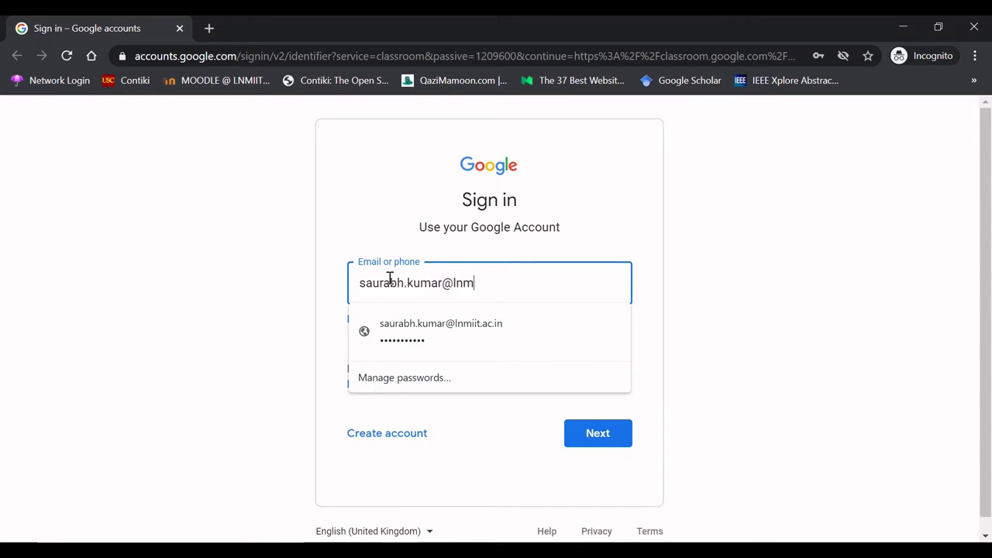
{"action": "key", "text": "Return"}
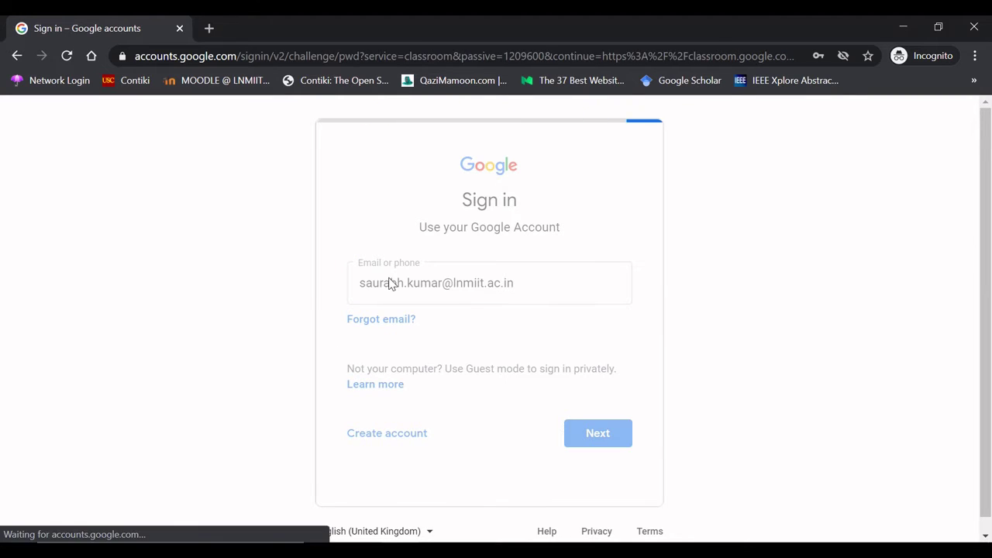
{"action": "type", "text": "•••••••••••"}
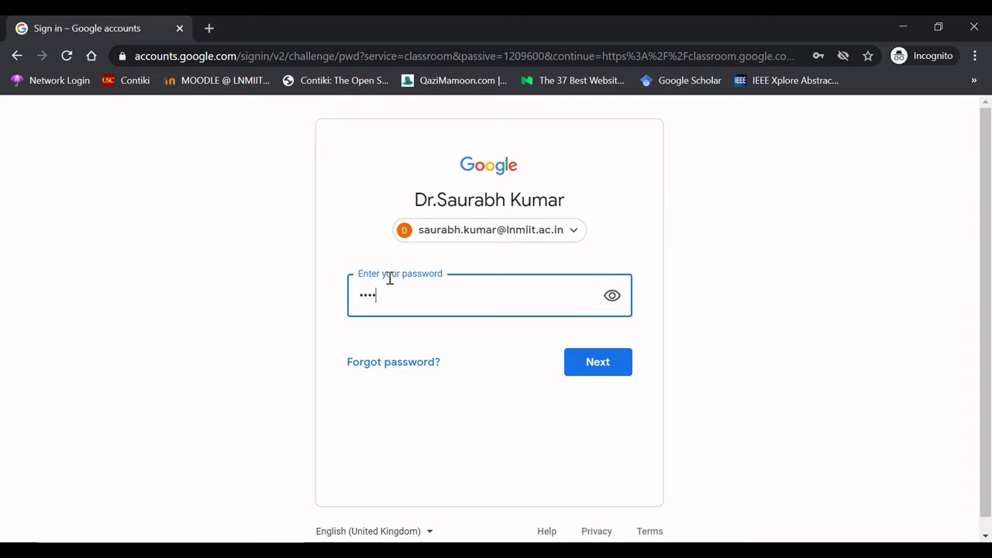
{"action": "key", "text": "Return"}
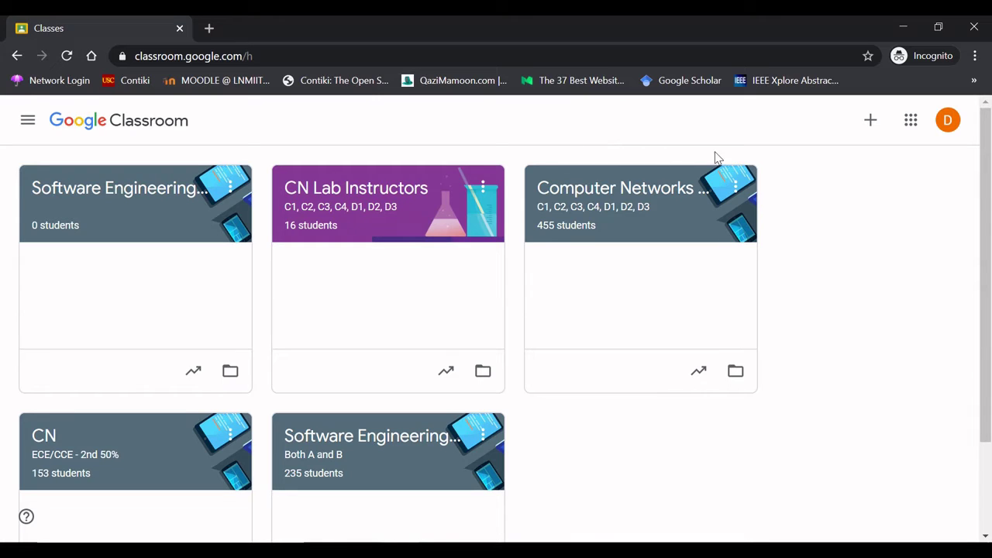
- Open the + menu on the Classes page to get the Join class / Create class choice
{"action": "left_click", "coordinate": [870, 124]}
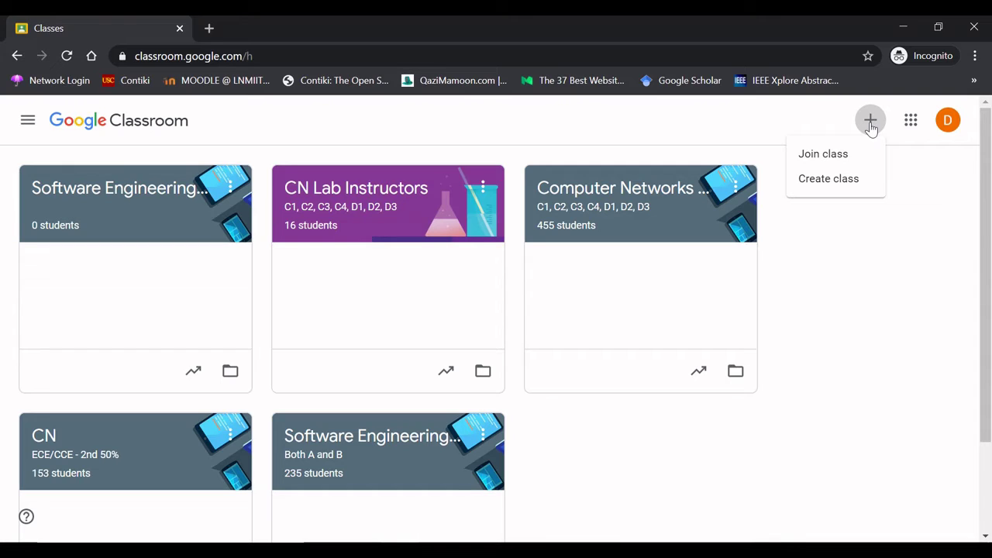
- Create the class 'Multiagent Systems' with section CSE and room LH 4, leaving subject blank
{"action": "left_click", "coordinate": [828, 179]}
{"action": "left_click", "coordinate": [441, 234]}
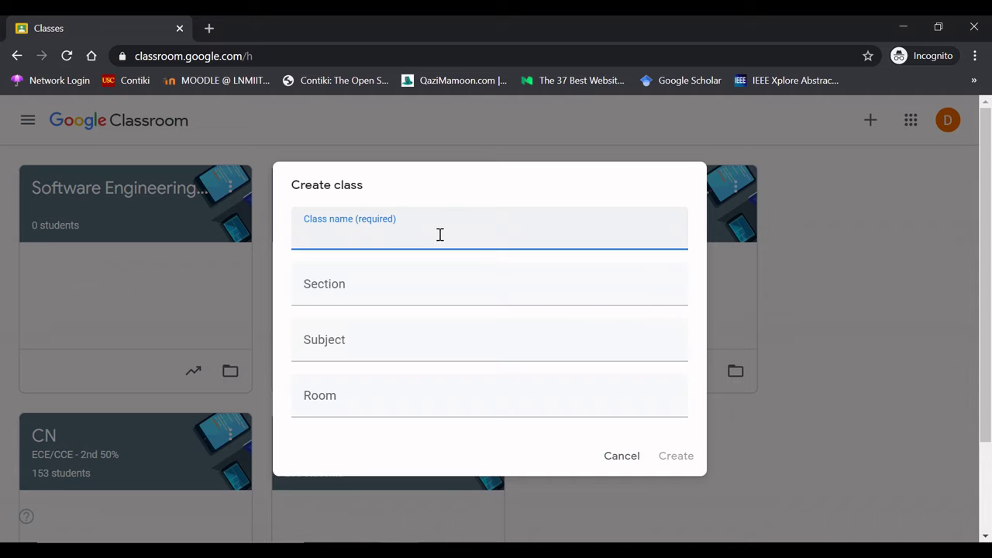
{"action": "type", "text": "Multiagent Systems"}
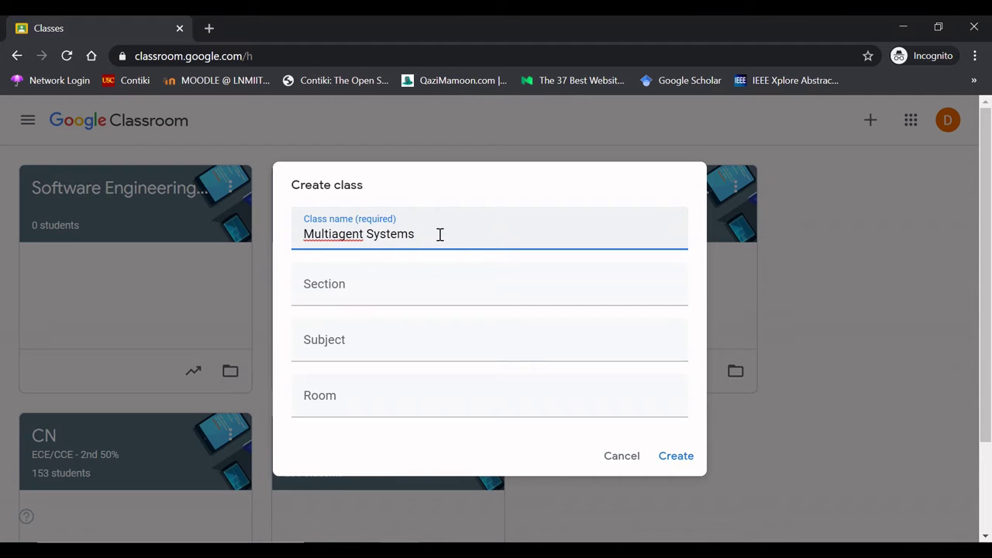
{"action": "key", "text": "Tab"}
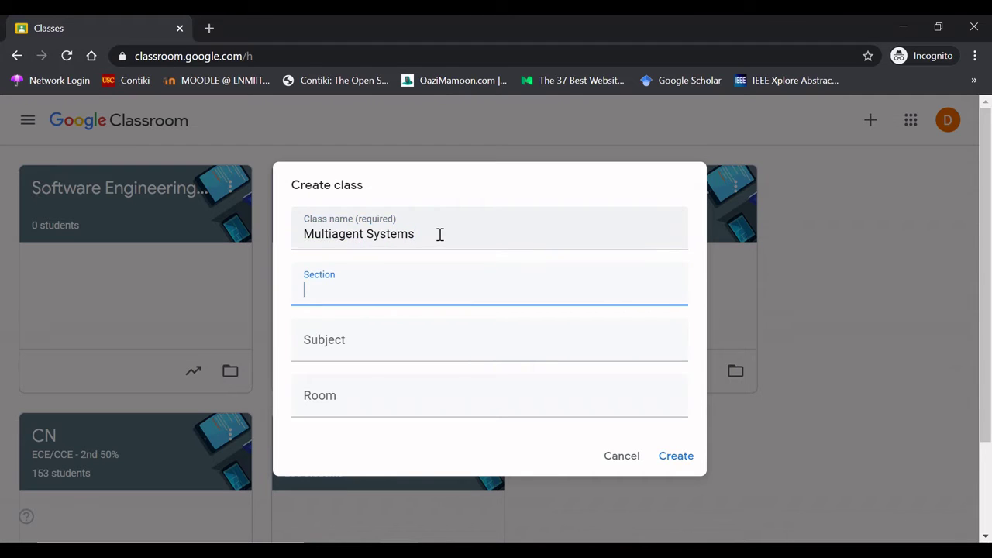
{"action": "type", "text": "CSE"}
{"action": "key", "text": "Tab"}
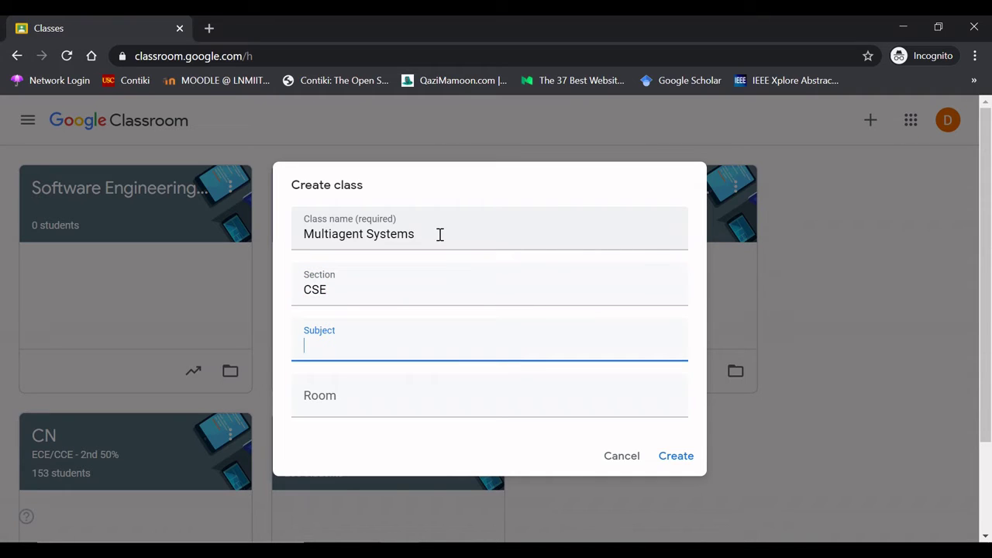
{"action": "key", "text": "Tab"}
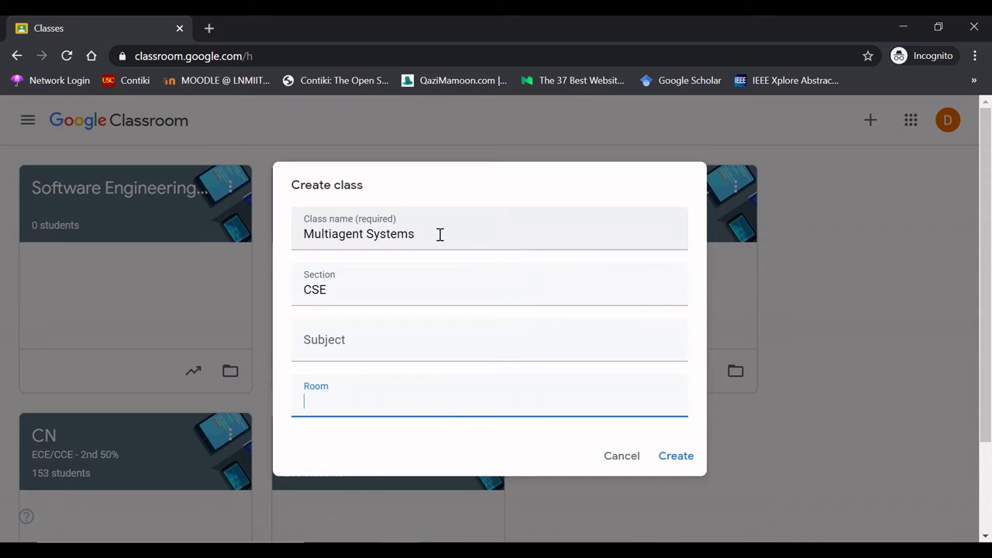
{"action": "type", "text": "LH 4"}
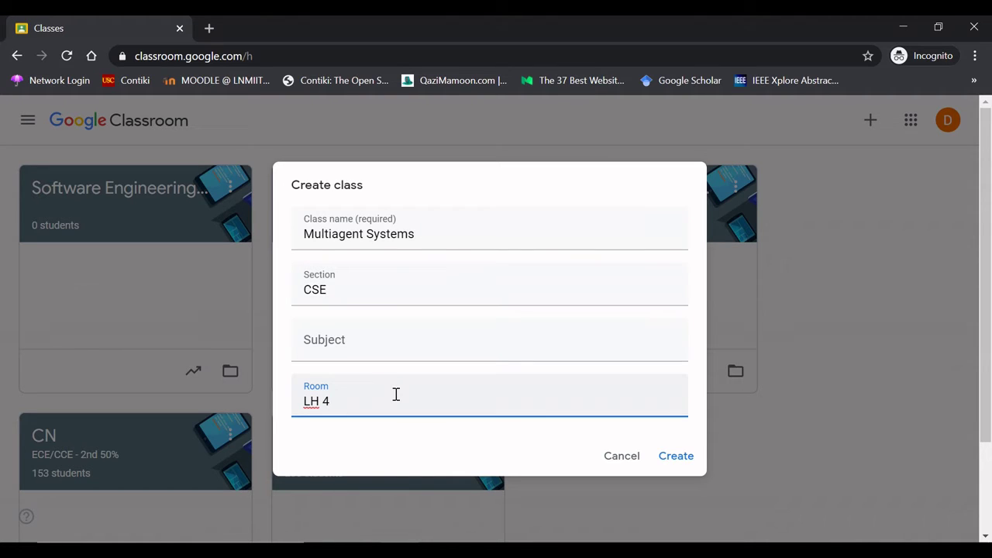
{"action": "left_click", "coordinate": [676, 458]}
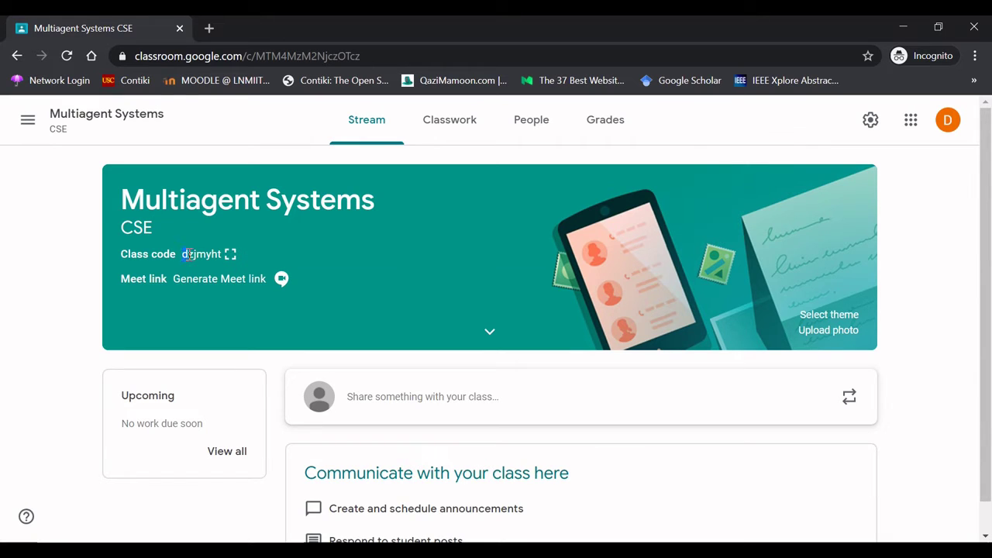
- Highlight the class code shown in the Multiagent Systems banner
{"action": "left_click_drag", "start_coordinate": [183, 254], "coordinate": [220, 259]}
- Set the class banner to the blue board-game theme from the Other gallery category
{"action": "left_click", "coordinate": [830, 315]}
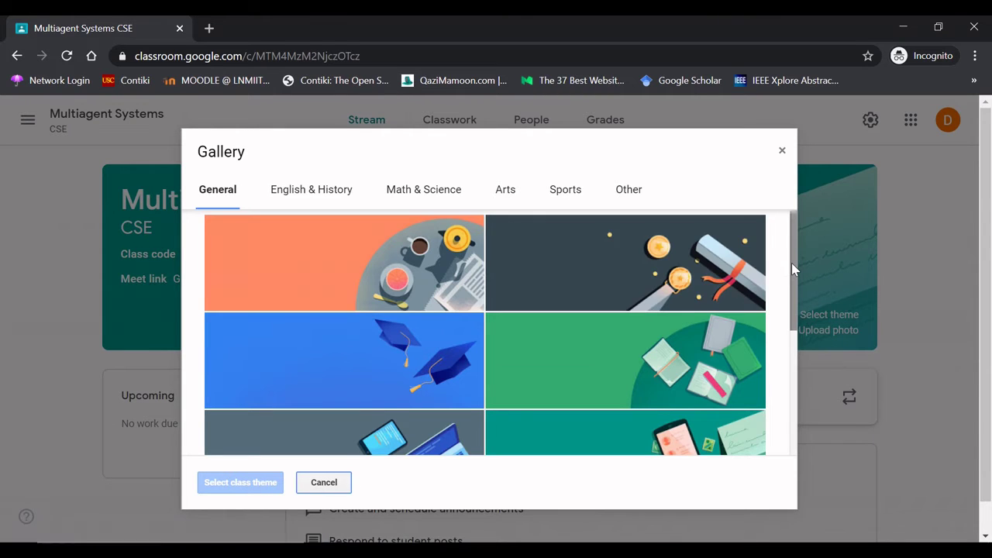
{"action": "left_click_drag", "start_coordinate": [793, 269], "coordinate": [802, 432]}
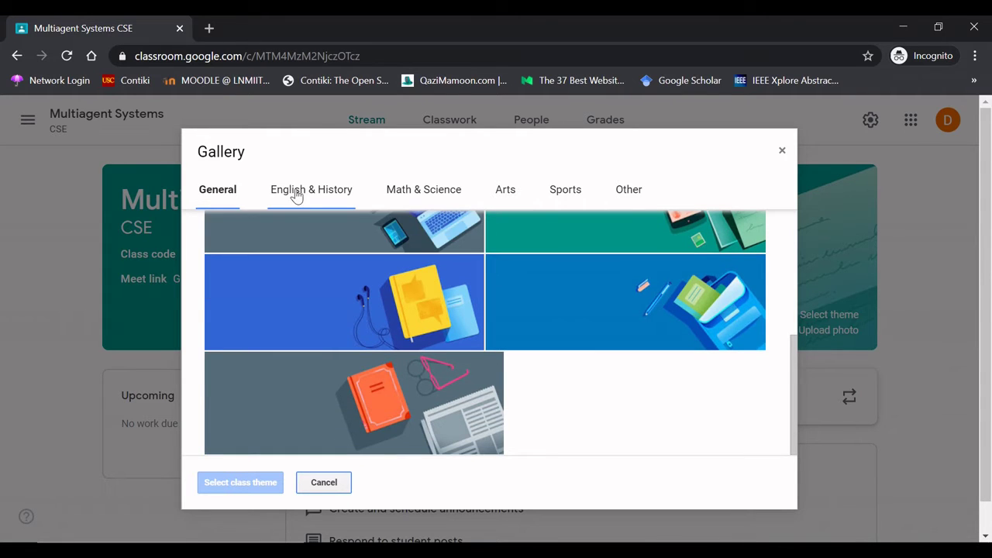
{"action": "left_click", "coordinate": [297, 194]}
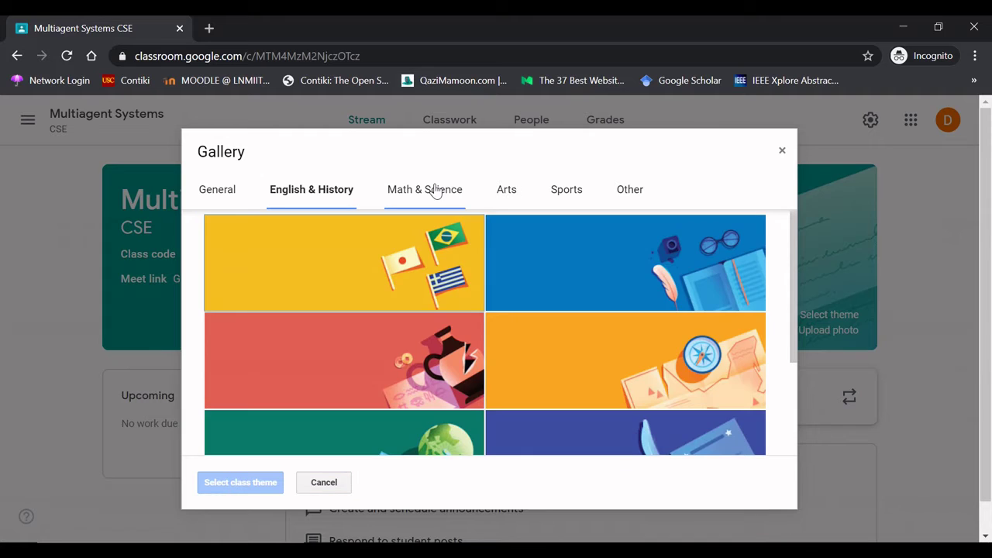
{"action": "left_click", "coordinate": [436, 191]}
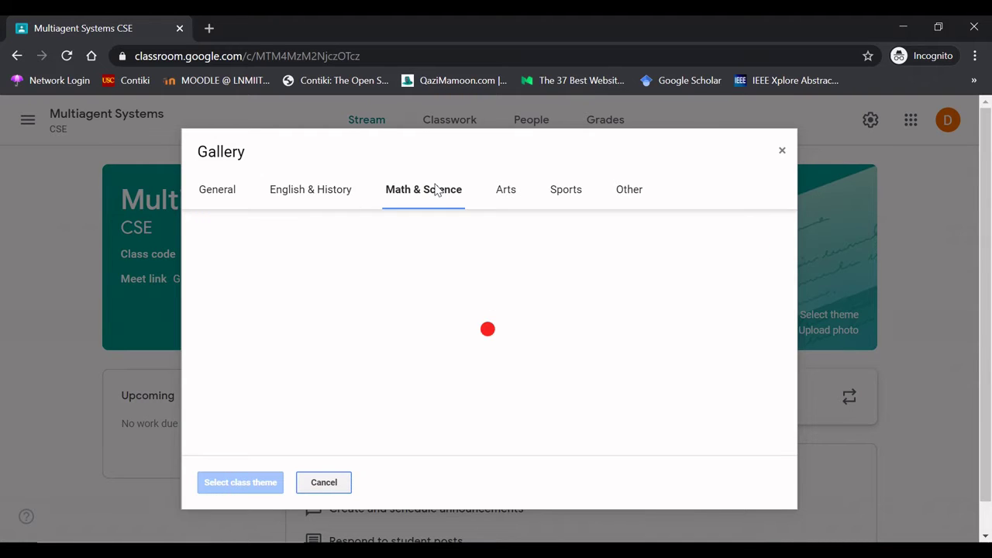
{"action": "left_click", "coordinate": [508, 194]}
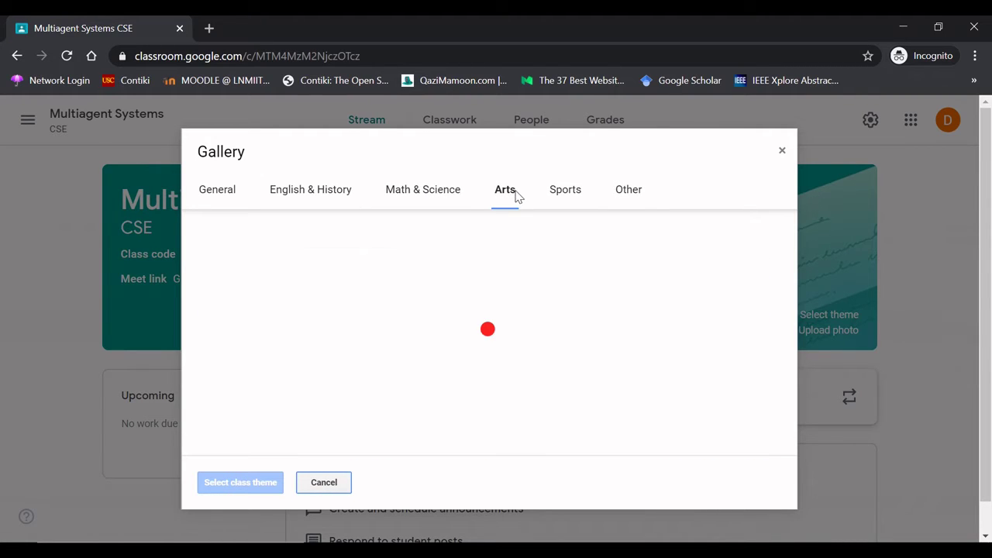
{"action": "left_click", "coordinate": [630, 194]}
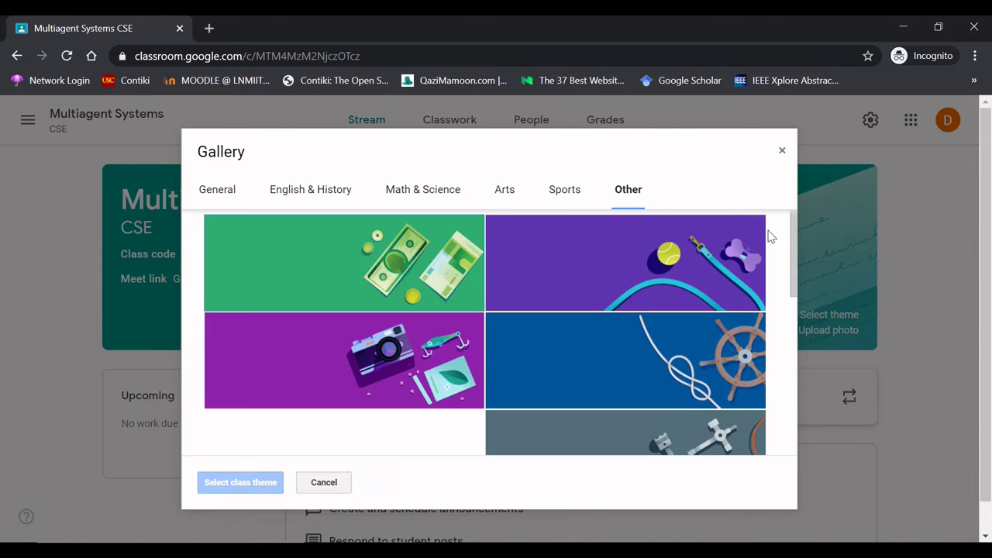
{"action": "left_click_drag", "start_coordinate": [792, 244], "coordinate": [778, 380]}
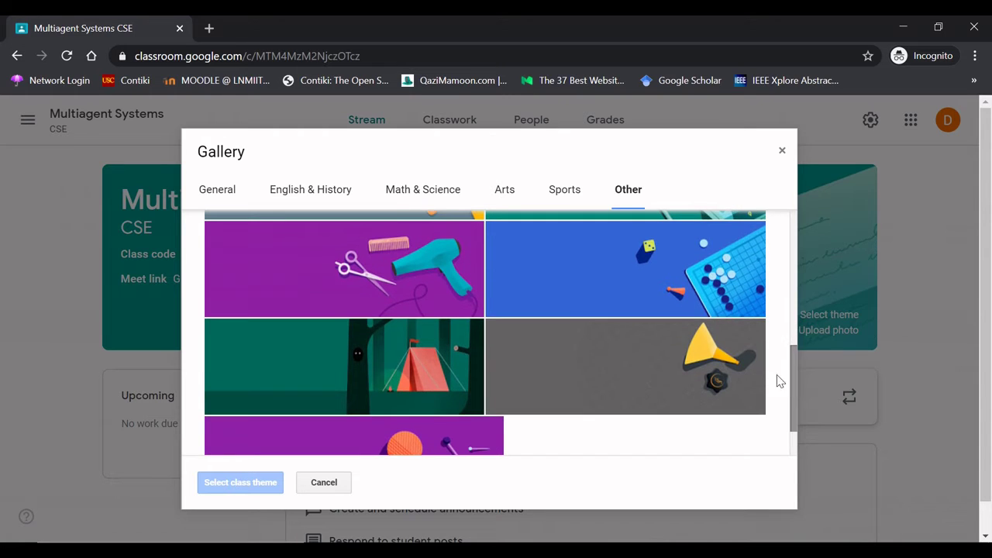
{"action": "left_click", "coordinate": [643, 288]}
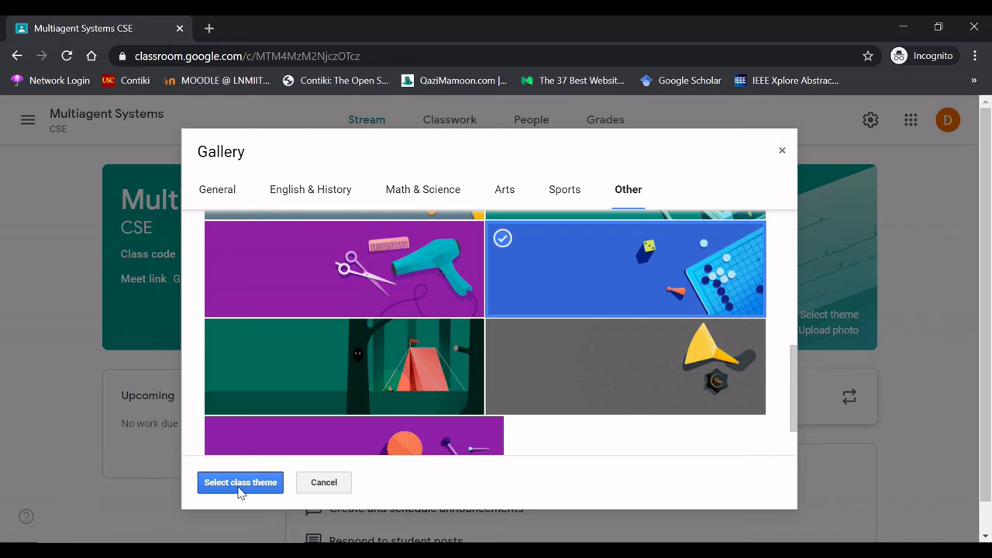
{"action": "left_click", "coordinate": [240, 483]}
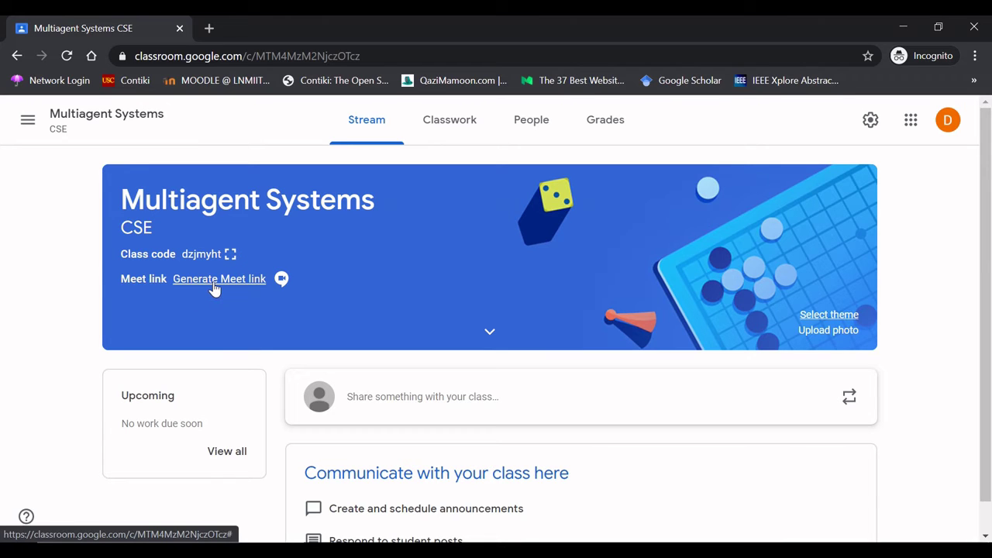
- Generate a Meet link for the class, keep it visible to students, and save it
{"action": "left_click", "coordinate": [214, 286]}
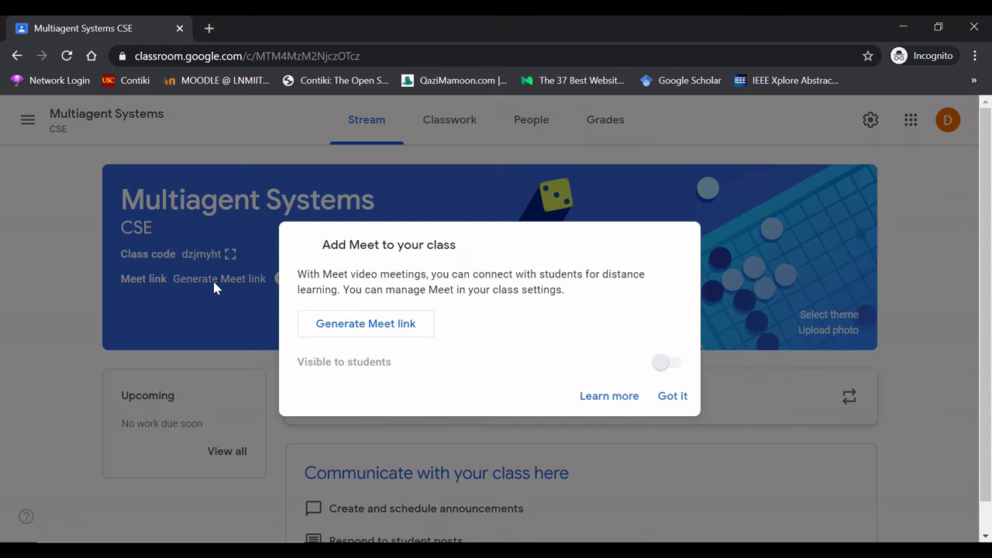
{"action": "left_click", "coordinate": [358, 325]}
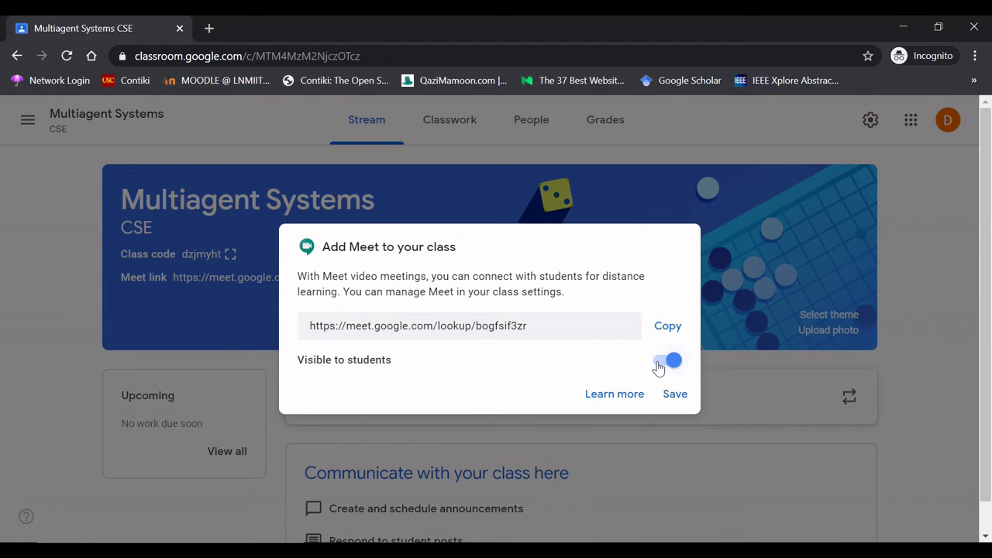
{"action": "left_click", "coordinate": [658, 365]}
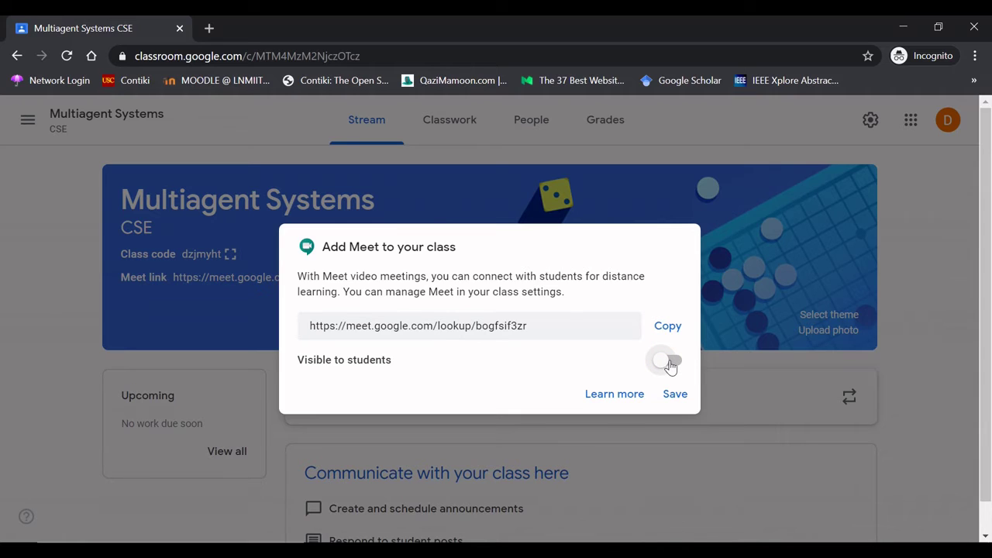
{"action": "left_click", "coordinate": [670, 366]}
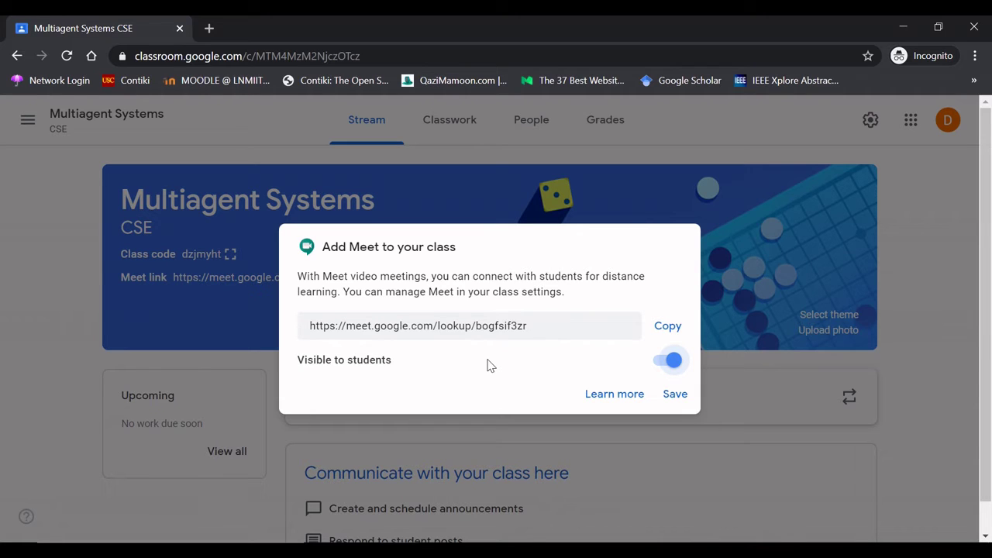
{"action": "left_click", "coordinate": [675, 397]}
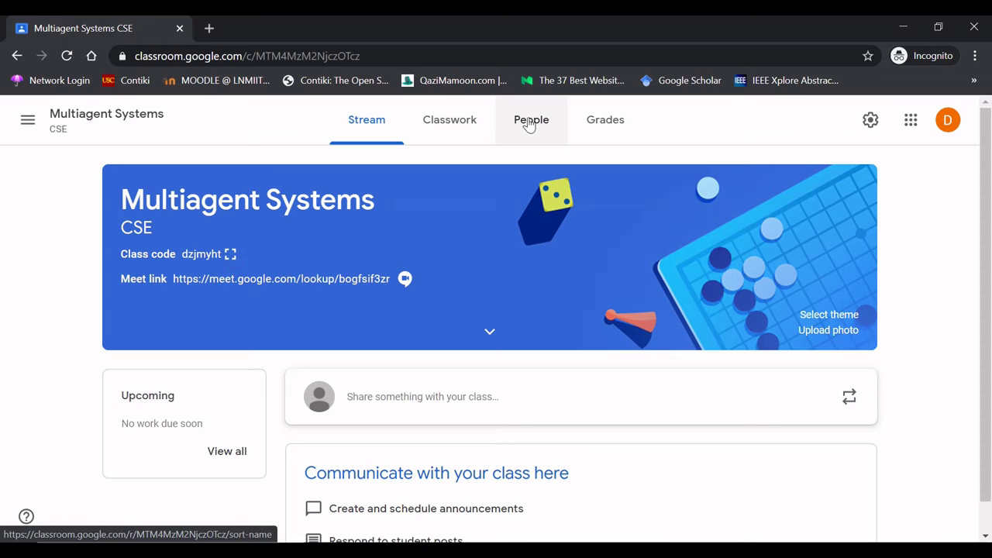
- Open the class's People page, then switch to the Excel student list spreadsheet
{"action": "left_click", "coordinate": [528, 125]}
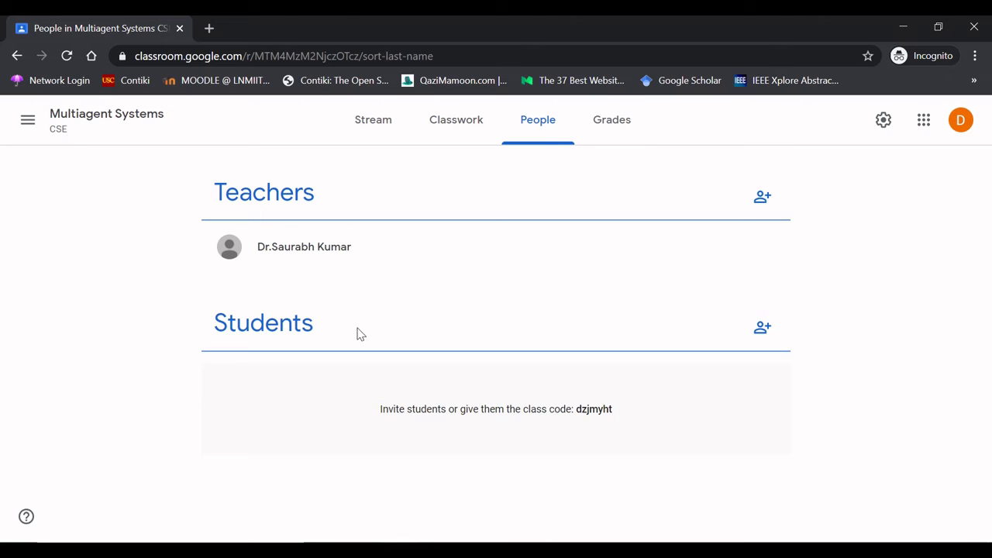
{"action": "double_click", "coordinate": [381, 415]}
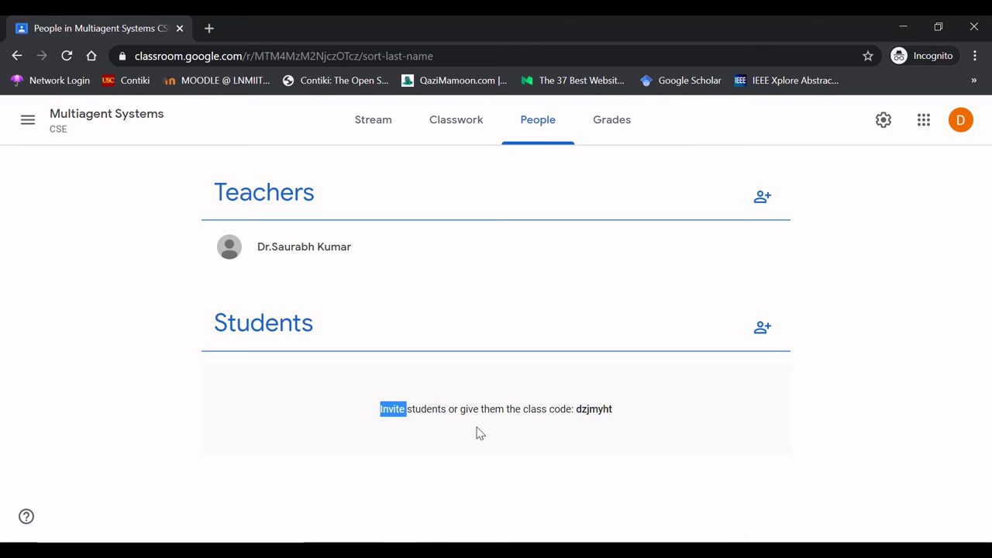
{"action": "left_click", "coordinate": [598, 423]}
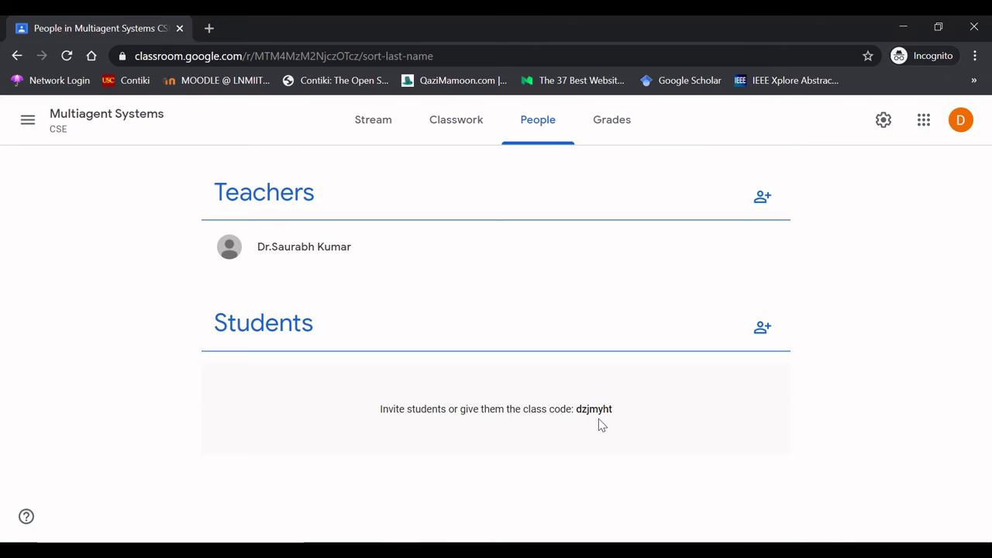
{"action": "key", "text": "alt+Tab"}
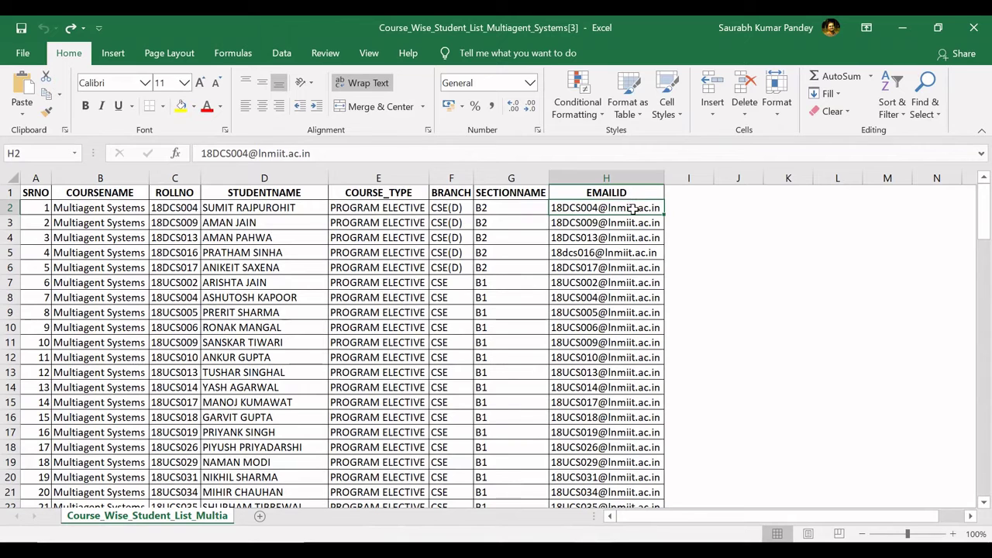
- Copy the first student's e-mail from cell H2 and return to Classroom
{"action": "left_click_drag", "start_coordinate": [634, 208], "coordinate": [634, 223]}
{"action": "key", "text": "shift+Down"}
{"action": "key", "text": "shift+Down"}
{"action": "key", "text": "shift+Down"}
{"action": "key", "text": "shift+Down"}
{"action": "key", "text": "shift+Down"}
{"action": "key", "text": "shift+Down"}
{"action": "key", "text": "shift+Down"}
{"action": "key", "text": "shift+Down"}
{"action": "key", "text": "shift+Down"}
{"action": "key", "text": "shift+Down"}
{"action": "key", "text": "shift+Down"}
{"action": "key", "text": "shift+Down"}
{"action": "key", "text": "shift+Down"}
{"action": "key", "text": "shift+Down"}
{"action": "key", "text": "shift+Down"}
{"action": "key", "text": "shift+Down"}
{"action": "key", "text": "shift+Down"}
{"action": "key", "text": "shift+Down"}
{"action": "key", "text": "shift+Down"}
{"action": "key", "text": "shift+Down"}
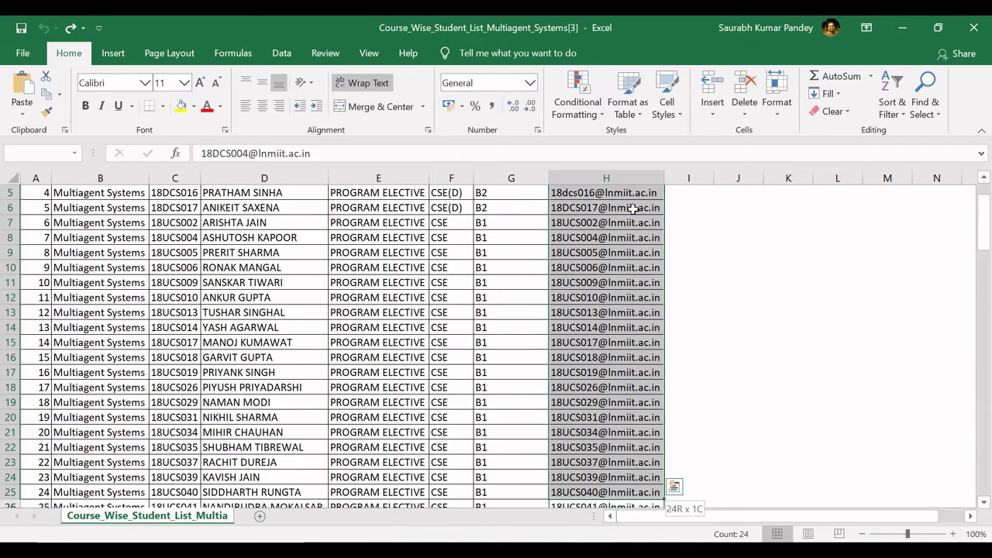
{"action": "key", "text": "shift+Up"}
{"action": "key", "text": "shift+Up"}
{"action": "key", "text": "shift+Up"}
{"action": "key", "text": "shift+Up"}
{"action": "key", "text": "shift+Up"}
{"action": "key", "text": "shift+Up"}
{"action": "key", "text": "shift+Up"}
{"action": "key", "text": "shift+Up"}
{"action": "key", "text": "shift+Up"}
{"action": "key", "text": "shift+Up"}
{"action": "key", "text": "shift+Up"}
{"action": "key", "text": "shift+Up"}
{"action": "key", "text": "shift+Up"}
{"action": "key", "text": "shift+Up"}
{"action": "key", "text": "shift+Up"}
{"action": "key", "text": "shift+Up"}
{"action": "key", "text": "shift+Up"}
{"action": "key", "text": "shift+Up"}
{"action": "key", "text": "shift+Up"}
{"action": "key", "text": "shift+Up"}
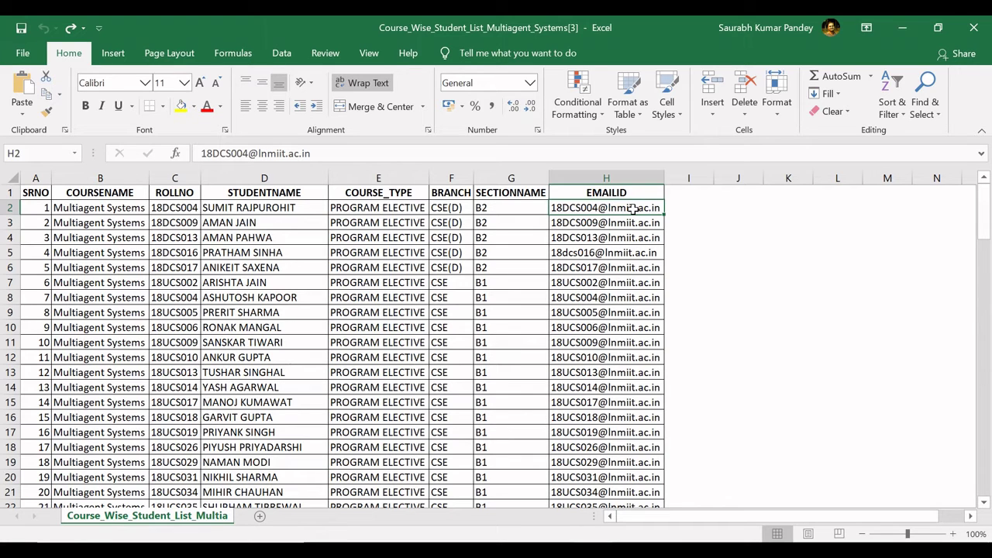
{"action": "key", "text": "ctrl+c"}
{"action": "key", "text": "alt+Tab"}
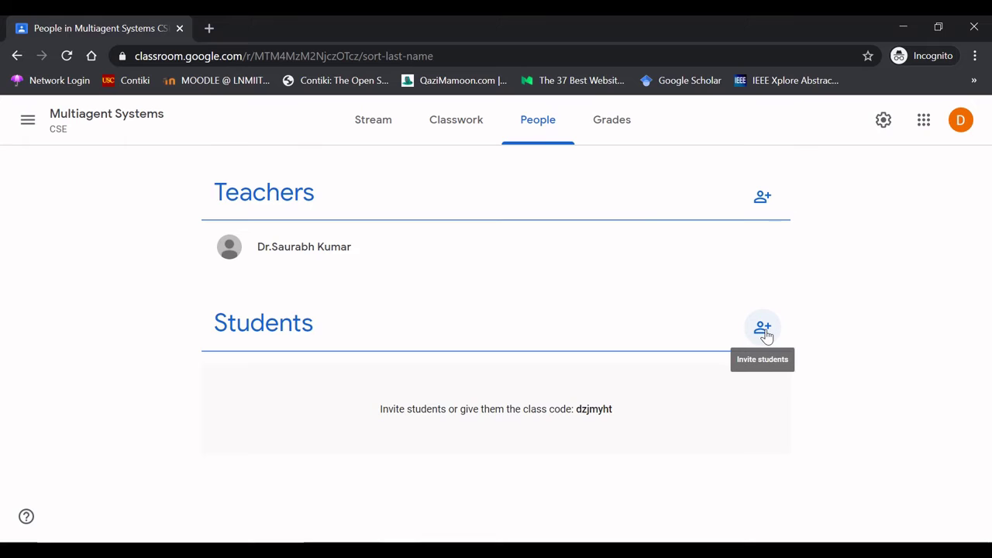
- Invite the first student to the class using the copied e-mail address
{"action": "left_click", "coordinate": [764, 329]}
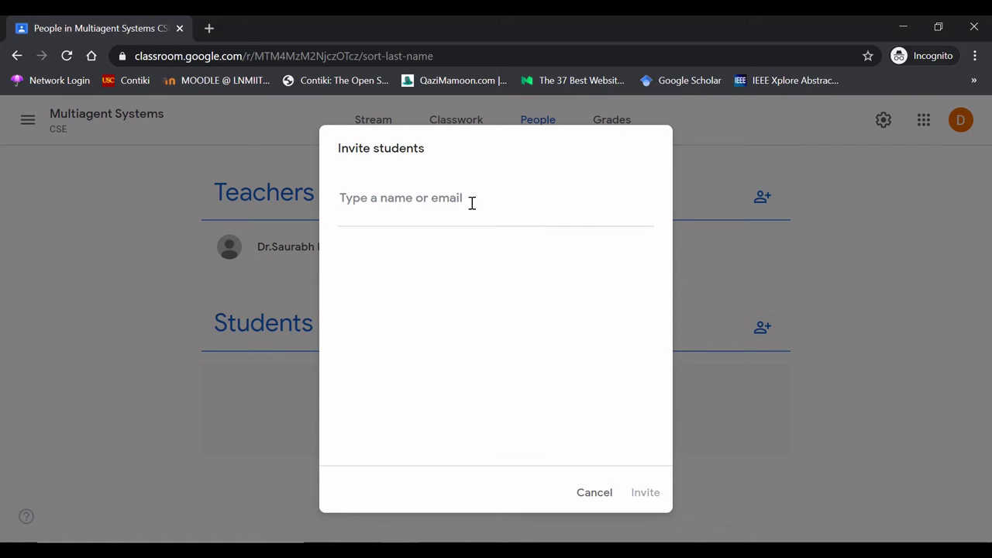
{"action": "key", "text": "ctrl+v"}
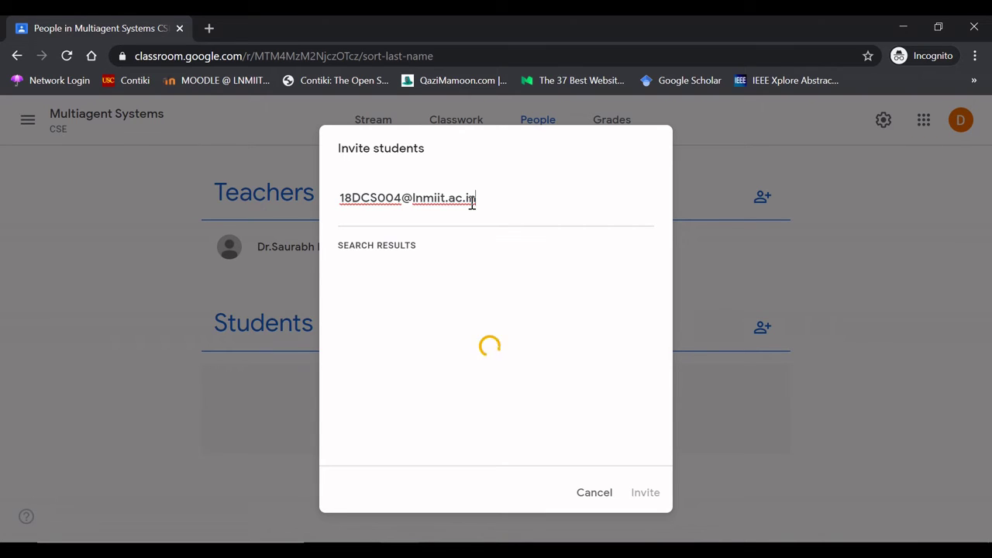
{"action": "key", "text": "Return"}
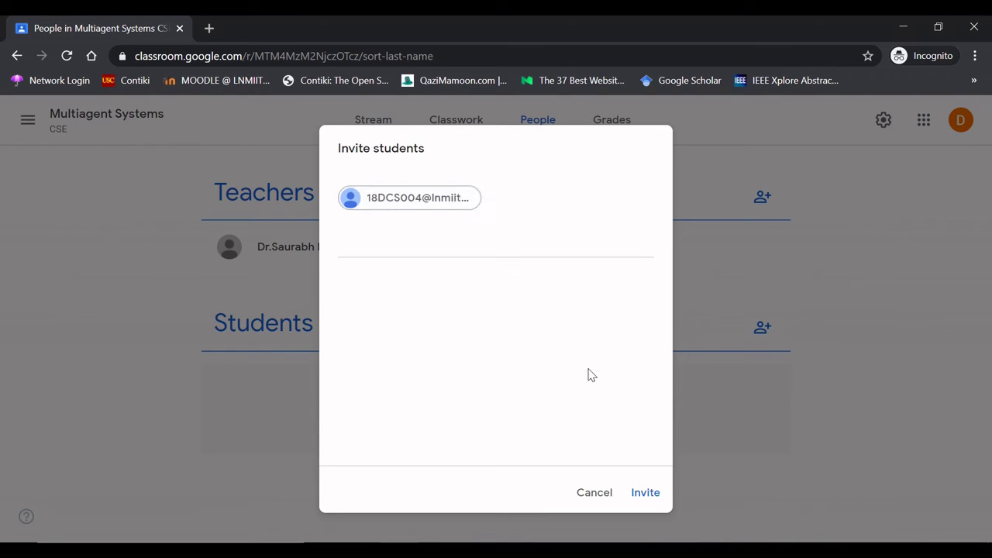
{"action": "left_click", "coordinate": [645, 491]}
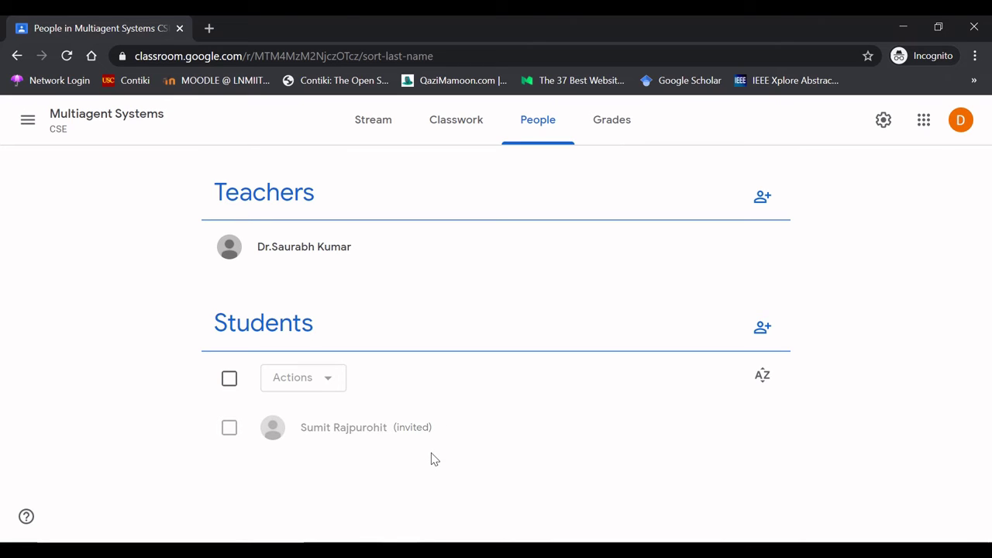
{"action": "key", "text": "alt+Tab"}
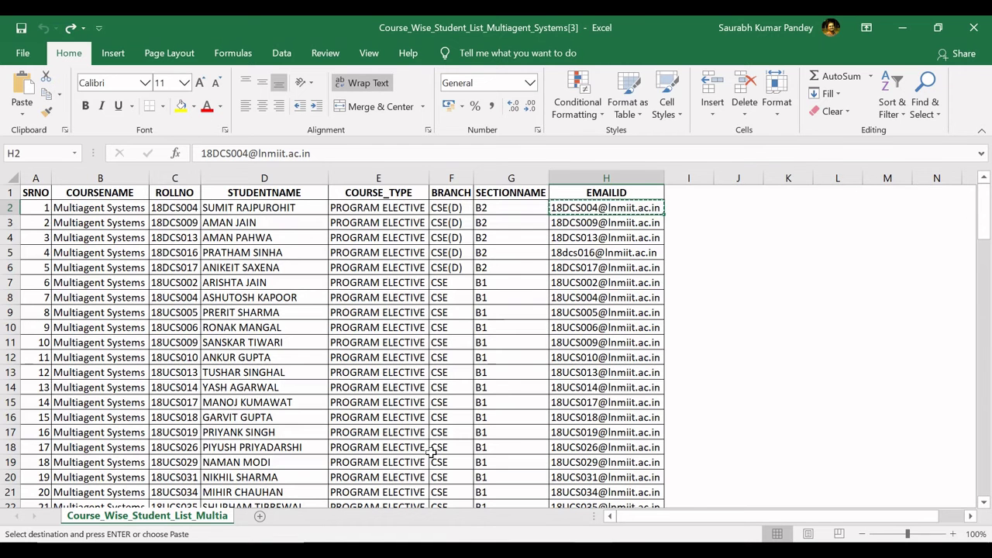
- Copy the remaining student e-mails in H3:H116 and return to Classroom
{"action": "key", "text": "Down"}
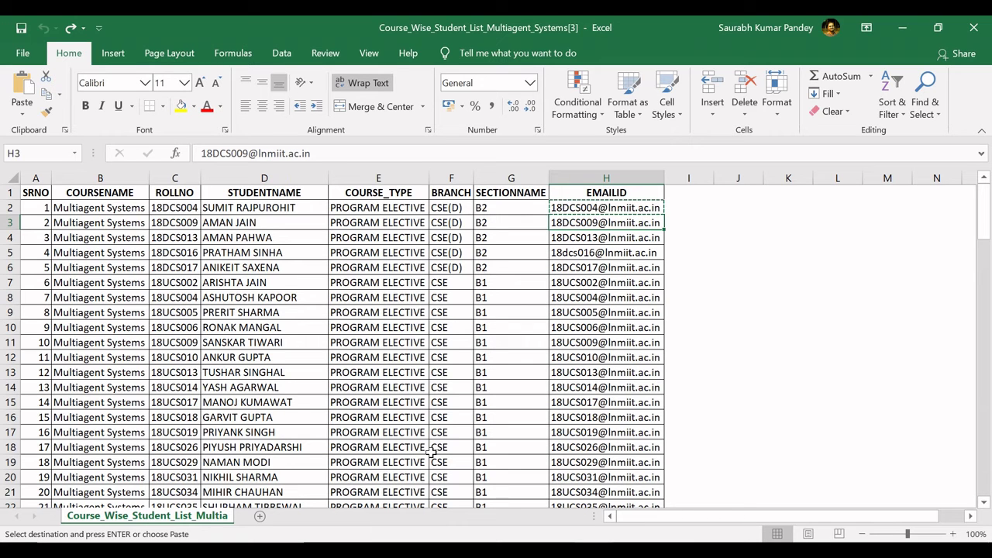
{"action": "key", "text": "shift+Down"}
{"action": "key", "text": "shift+Down"}
{"action": "key", "text": "shift+Down"}
{"action": "key", "text": "shift+Down"}
{"action": "key", "text": "shift+Down"}
{"action": "key", "text": "shift+Down"}
{"action": "key", "text": "shift+Down"}
{"action": "key", "text": "shift+Down"}
{"action": "key", "text": "shift+Down"}
{"action": "key", "text": "shift+Down"}
{"action": "key", "text": "shift+Down"}
{"action": "key", "text": "shift+Down"}
{"action": "key", "text": "shift+Down"}
{"action": "key", "text": "shift+Down"}
{"action": "key", "text": "shift+Down"}
{"action": "key", "text": "shift+Down"}
{"action": "key", "text": "shift+Down"}
{"action": "key", "text": "shift+Down"}
{"action": "key", "text": "shift+Down"}
{"action": "key", "text": "shift+Down"}
{"action": "key", "text": "shift+Down"}
{"action": "key", "text": "shift+Down"}
{"action": "key", "text": "shift+Down"}
{"action": "key", "text": "shift+Down"}
{"action": "key", "text": "shift+Down"}
{"action": "key", "text": "shift+Down"}
{"action": "key", "text": "shift+Down"}
{"action": "key", "text": "shift+Down"}
{"action": "key", "text": "shift+Down"}
{"action": "key", "text": "shift+Down"}
{"action": "key", "text": "shift+Down"}
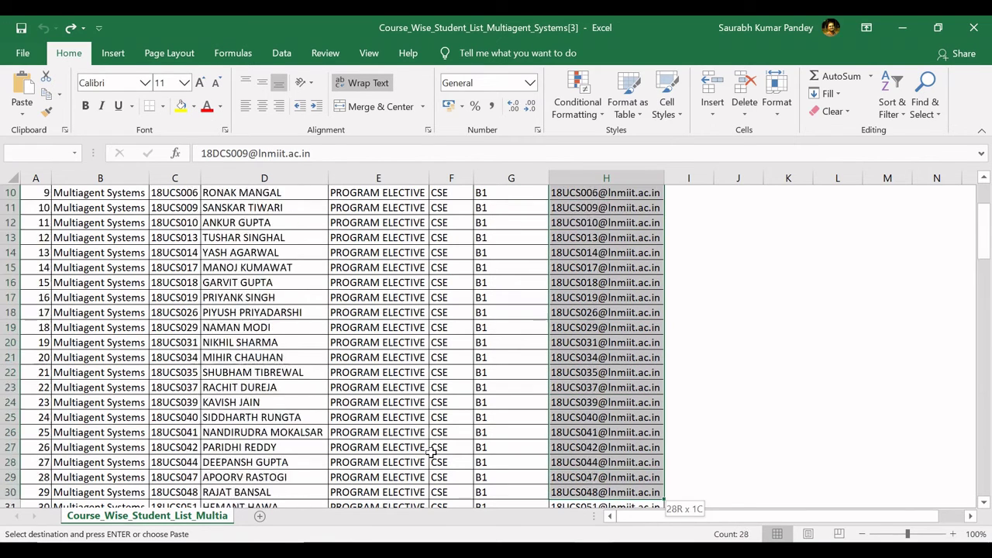
{"action": "key", "text": "shift+Down"}
{"action": "key", "text": "shift+Down"}
{"action": "key", "text": "shift+Down"}
{"action": "key", "text": "shift+Down"}
{"action": "key", "text": "shift+Down"}
{"action": "key", "text": "shift+Down"}
{"action": "key", "text": "shift+Down"}
{"action": "key", "text": "shift+Down"}
{"action": "key", "text": "shift+Down"}
{"action": "key", "text": "shift+Down"}
{"action": "key", "text": "shift+Down"}
{"action": "key", "text": "shift+Down"}
{"action": "key", "text": "shift+Down"}
{"action": "key", "text": "shift+Down"}
{"action": "key", "text": "shift+Down"}
{"action": "key", "text": "shift+Down"}
{"action": "key", "text": "shift+Down"}
{"action": "key", "text": "shift+Down"}
{"action": "key", "text": "shift+Down"}
{"action": "key", "text": "shift+Down"}
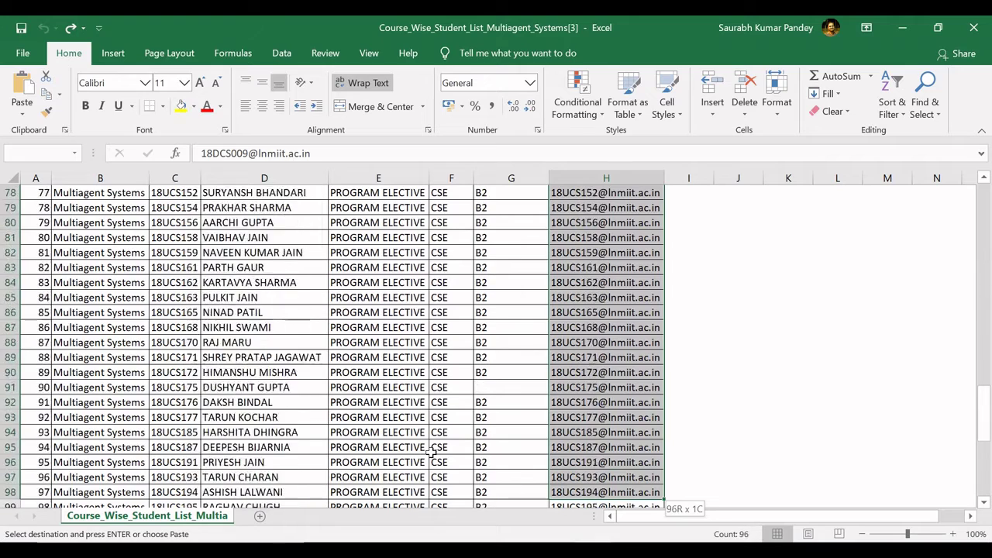
{"action": "key", "text": "shift+Up"}
{"action": "key", "text": "shift+Up"}
{"action": "key", "text": "shift+Up"}
{"action": "key", "text": "shift+Up"}
{"action": "key", "text": "shift+Up"}
{"action": "key", "text": "shift+Up"}
{"action": "key", "text": "shift+Up"}
{"action": "key", "text": "shift+Up"}
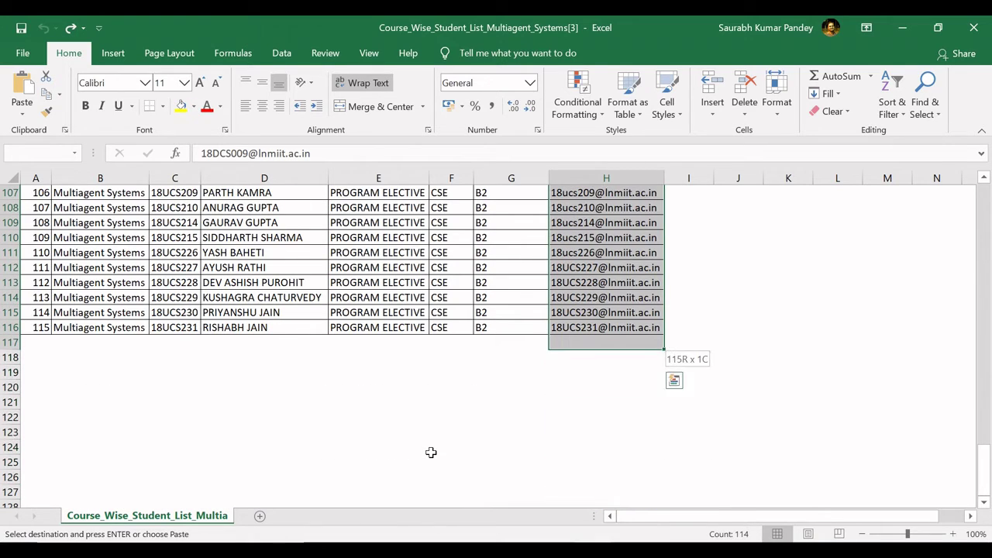
{"action": "key", "text": "ctrl+c"}
{"action": "key", "text": "alt+Tab"}
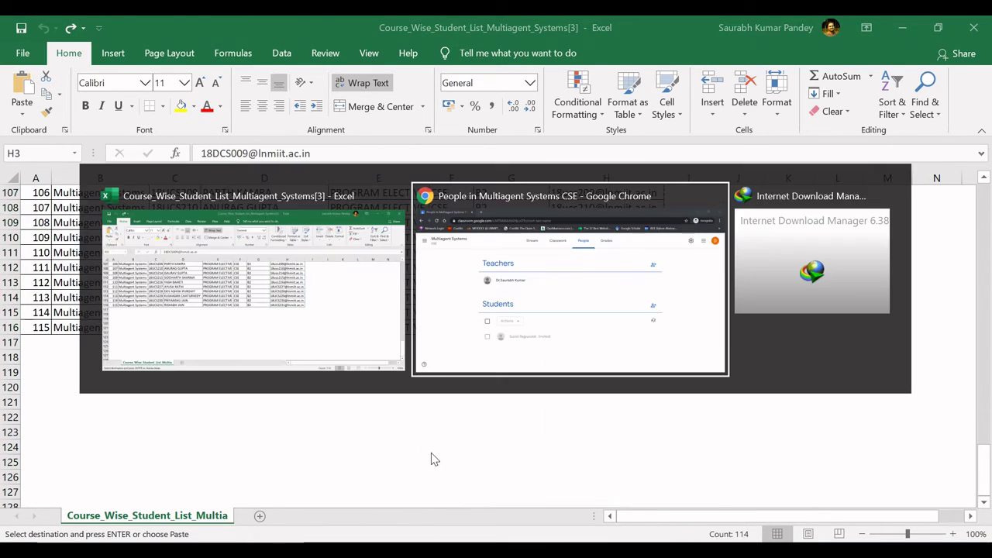
- Paste the copied list of student emails into Invite students and send all the invitations
{"action": "left_click", "coordinate": [763, 329]}
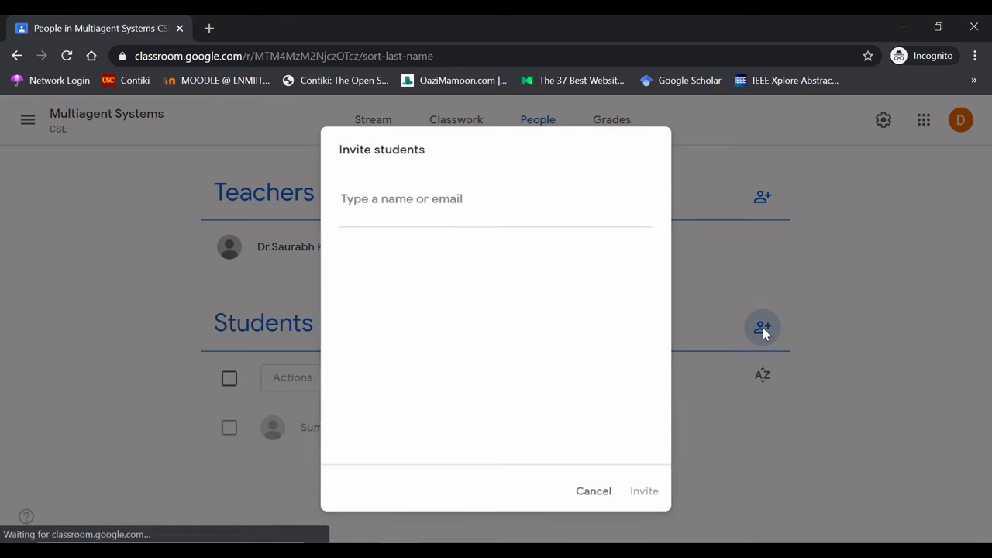
{"action": "left_click", "coordinate": [532, 188]}
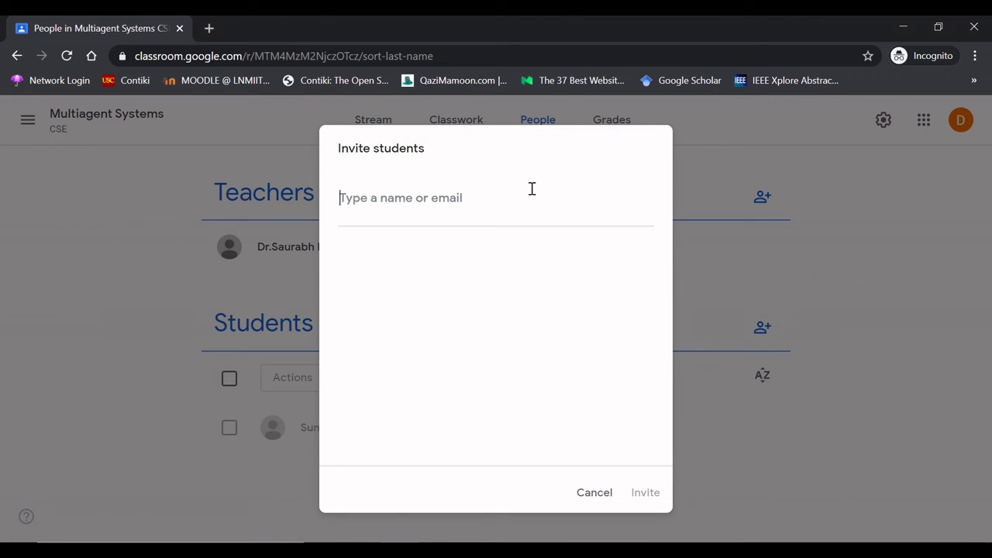
{"action": "key", "text": "ctrl+v"}
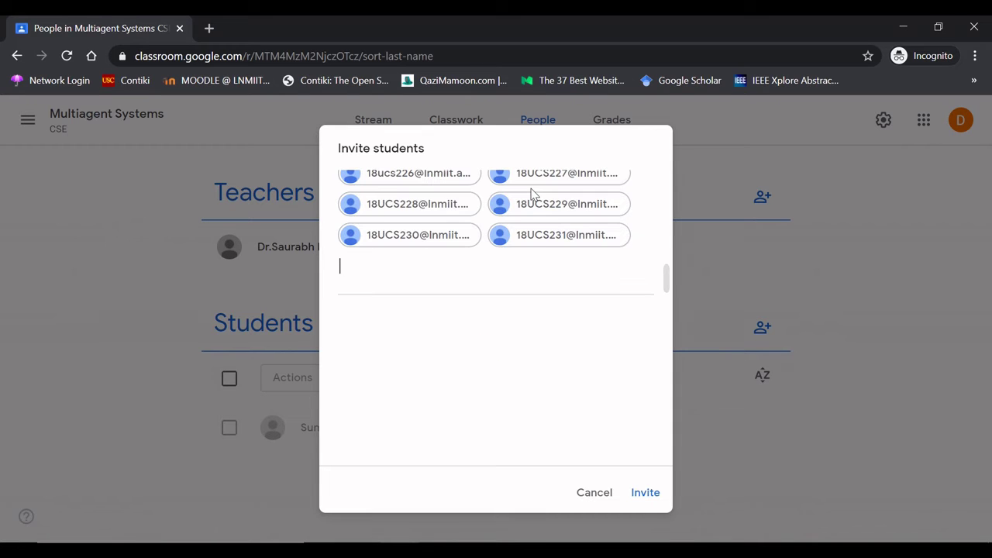
{"action": "left_click", "coordinate": [644, 494]}
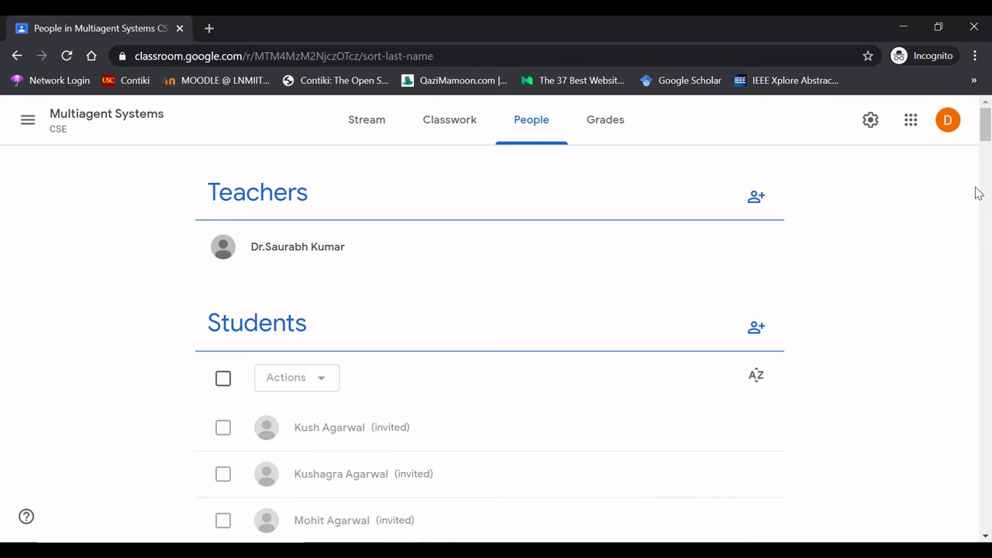
- Show the A-Z sorting options for the Students list on the People page
{"action": "left_click_drag", "start_coordinate": [986, 139], "coordinate": [989, 108]}
{"action": "left_click", "coordinate": [755, 379]}
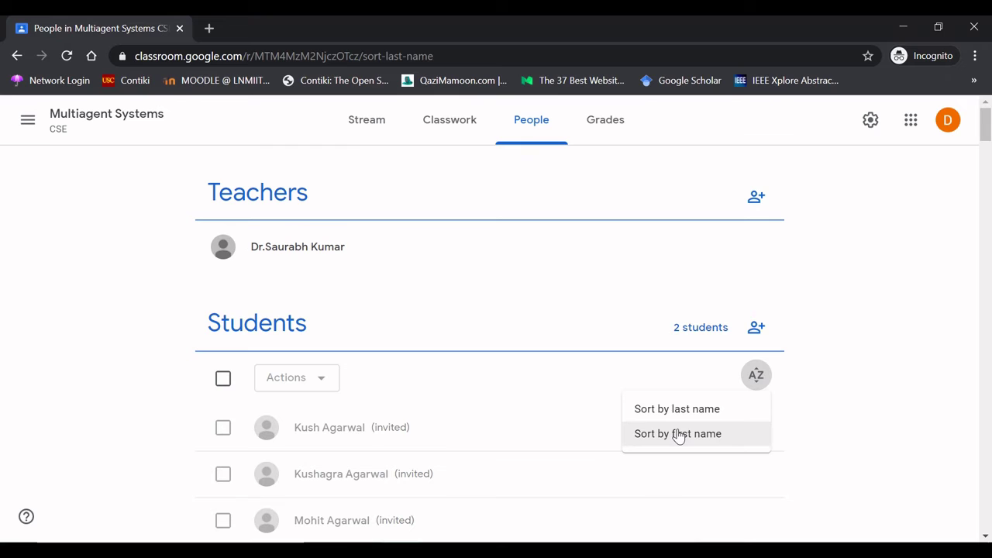
{"action": "left_click", "coordinate": [223, 382]}
{"action": "left_click", "coordinate": [224, 381]}
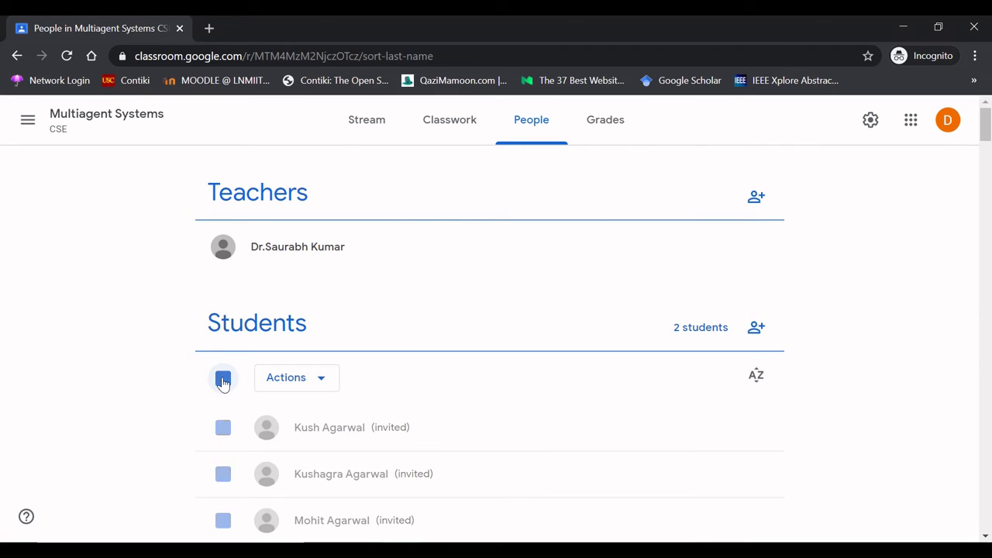
{"action": "left_click", "coordinate": [323, 390]}
{"action": "left_click", "coordinate": [323, 390]}
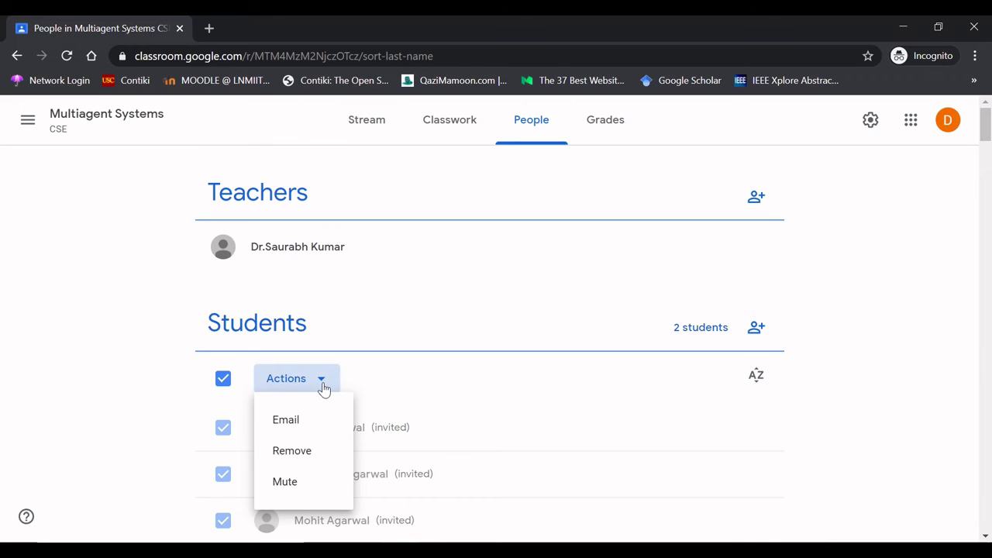
{"action": "left_click", "coordinate": [321, 379]}
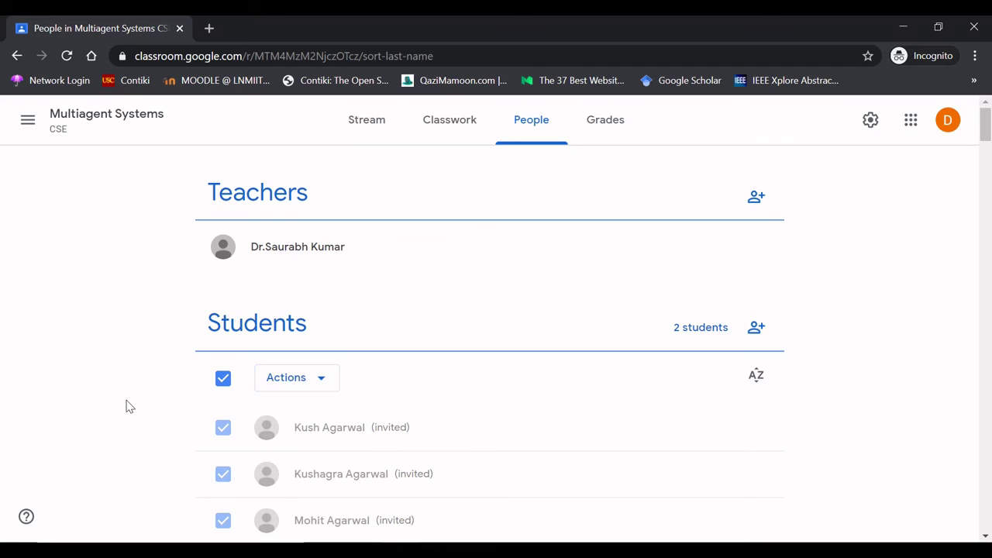
{"action": "left_click", "coordinate": [223, 379]}
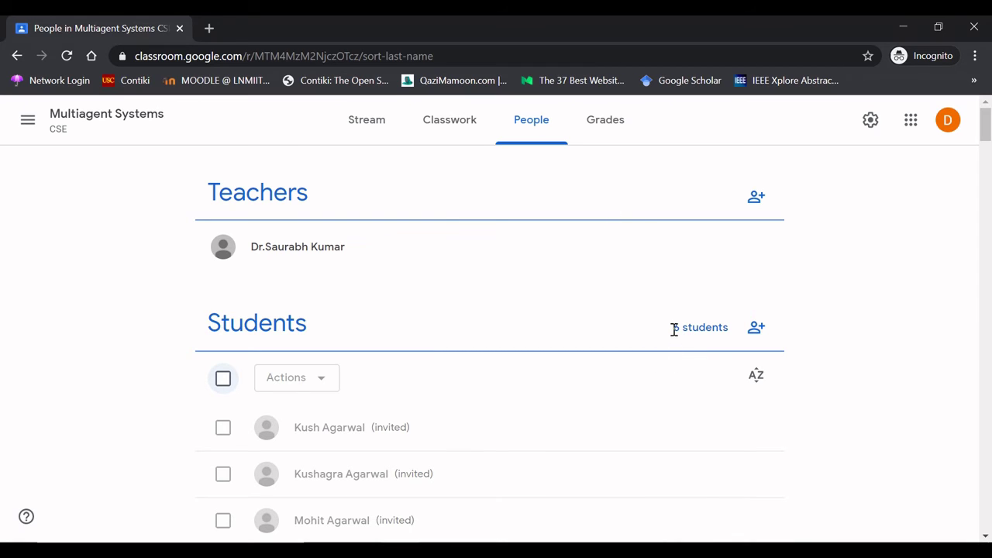
{"action": "double_click", "coordinate": [675, 330]}
{"action": "left_click", "coordinate": [643, 317]}
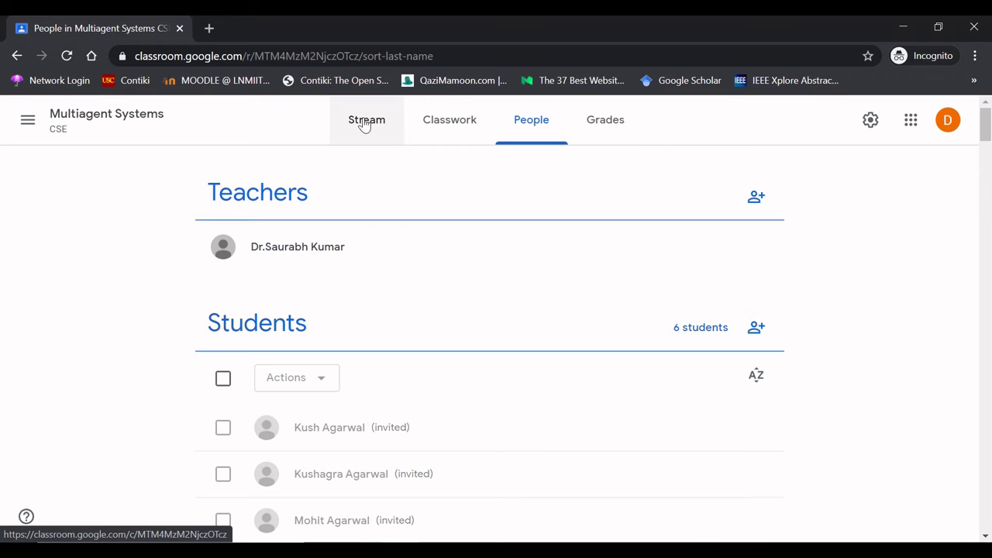
- Start a new Stream announcement posted only to the Multiagent Systems class
{"action": "left_click", "coordinate": [364, 124]}
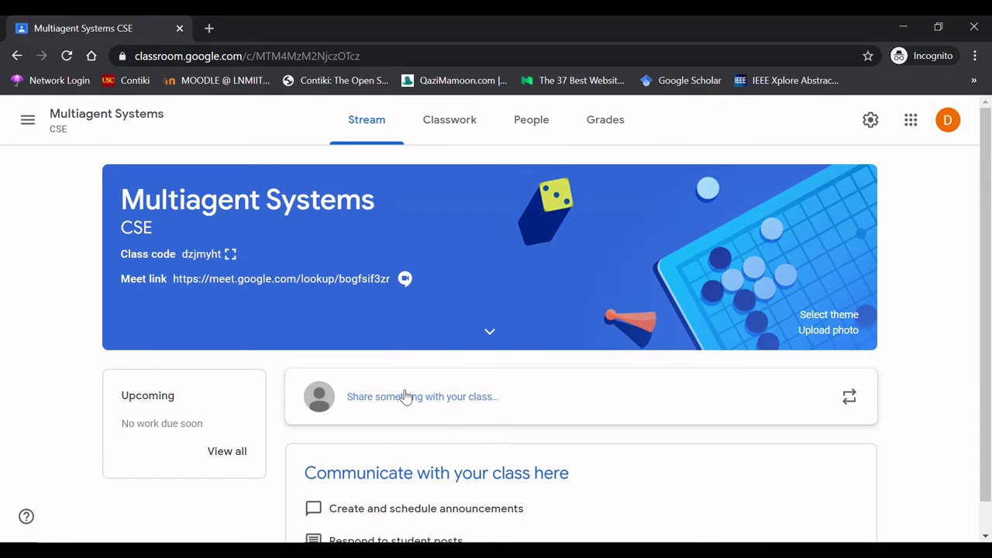
{"action": "left_click", "coordinate": [448, 404]}
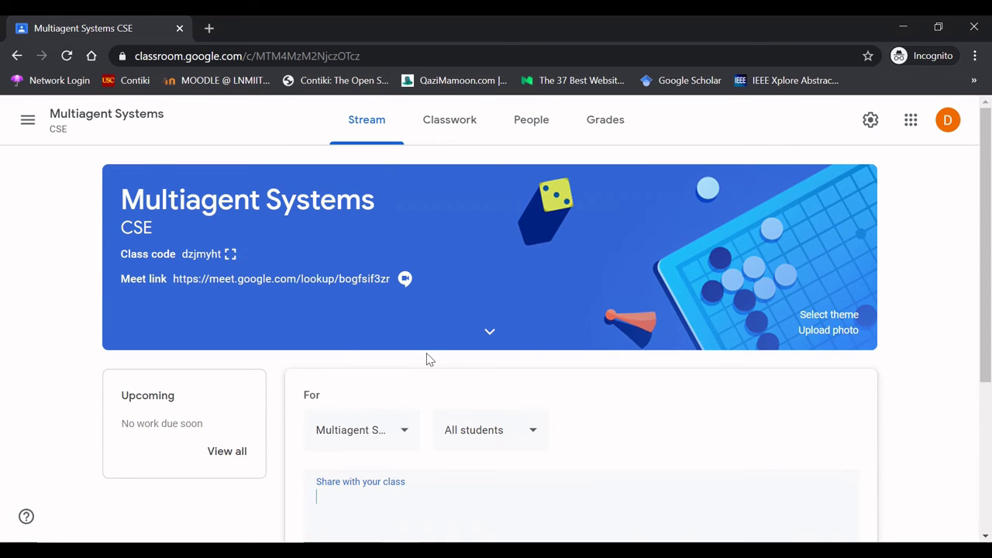
{"action": "scroll", "coordinate": [990, 310], "scroll_direction": "down", "scroll_amount": 3}
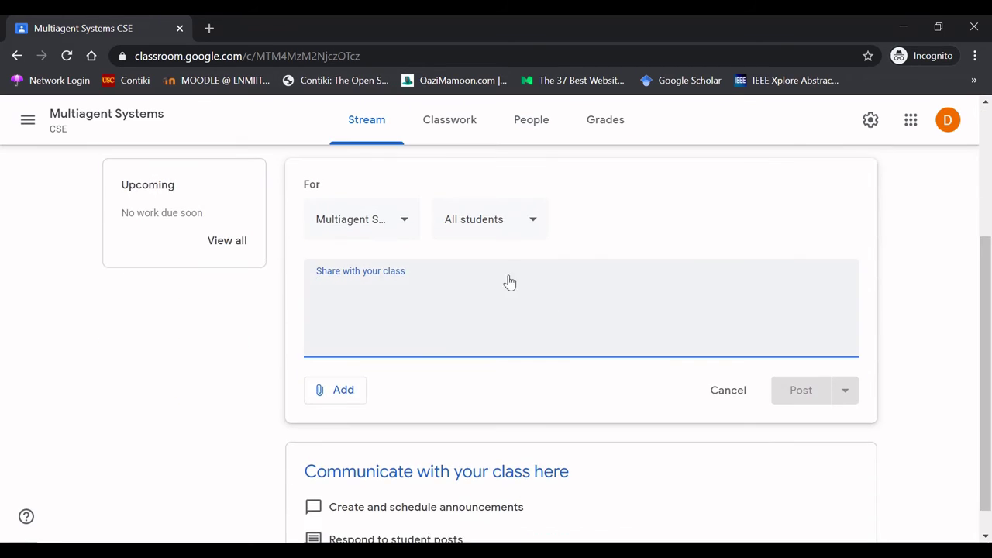
{"action": "left_click", "coordinate": [403, 225]}
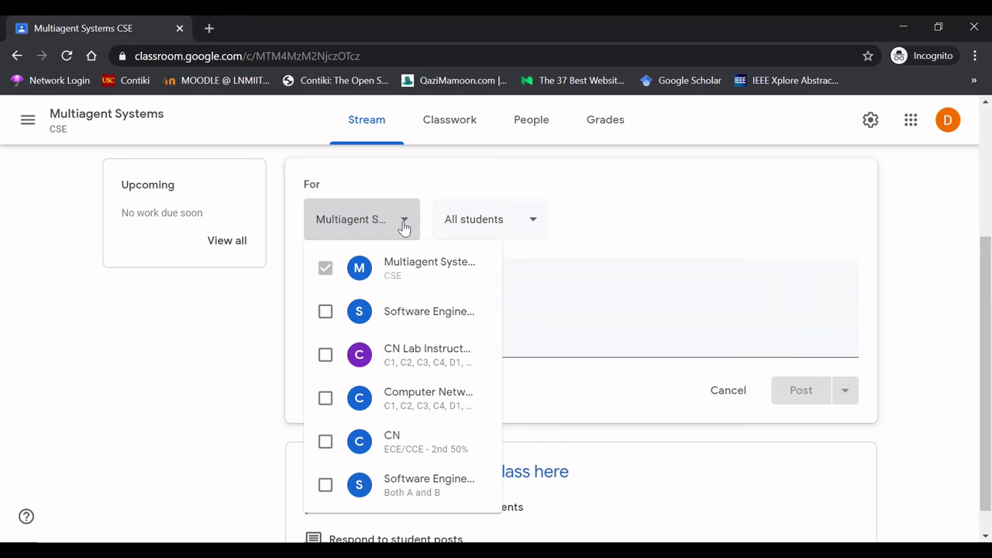
{"action": "left_click", "coordinate": [403, 225]}
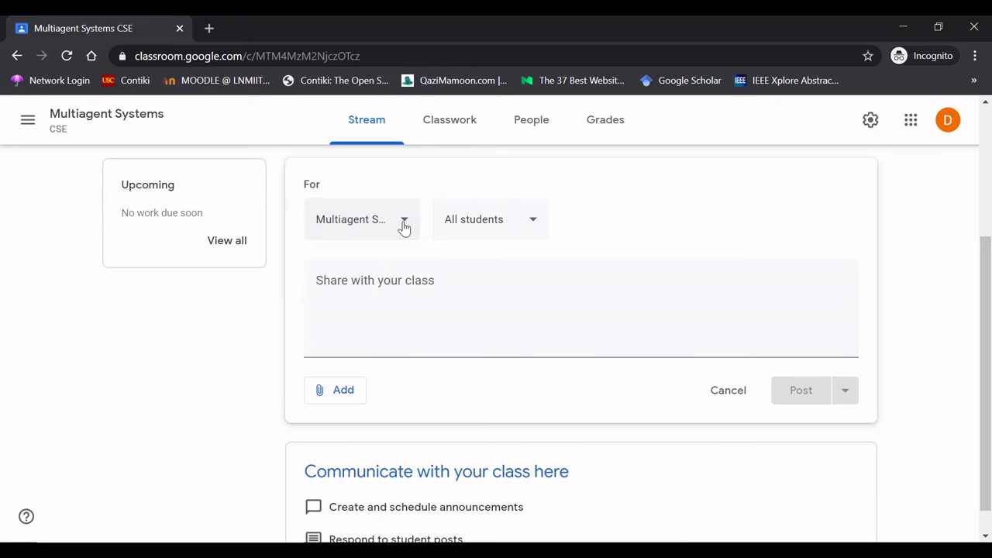
- Set the announcement audience to All students after briefly selecting a single student
{"action": "left_click", "coordinate": [534, 227]}
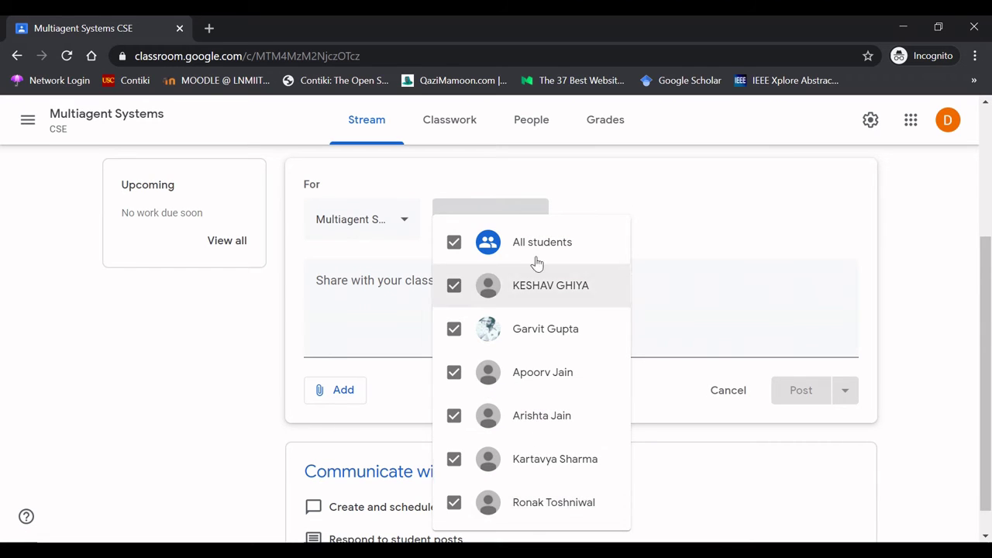
{"action": "left_click", "coordinate": [454, 244]}
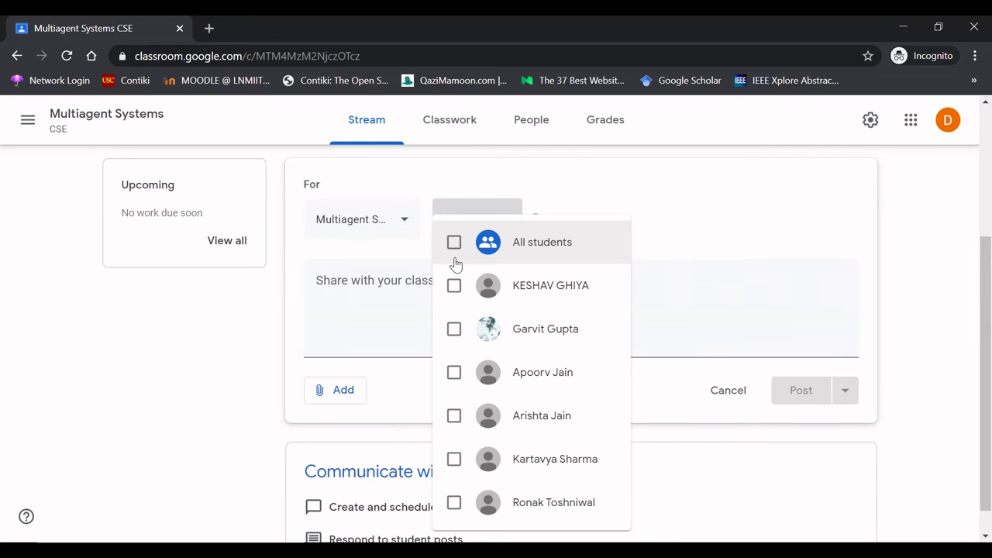
{"action": "left_click", "coordinate": [454, 287]}
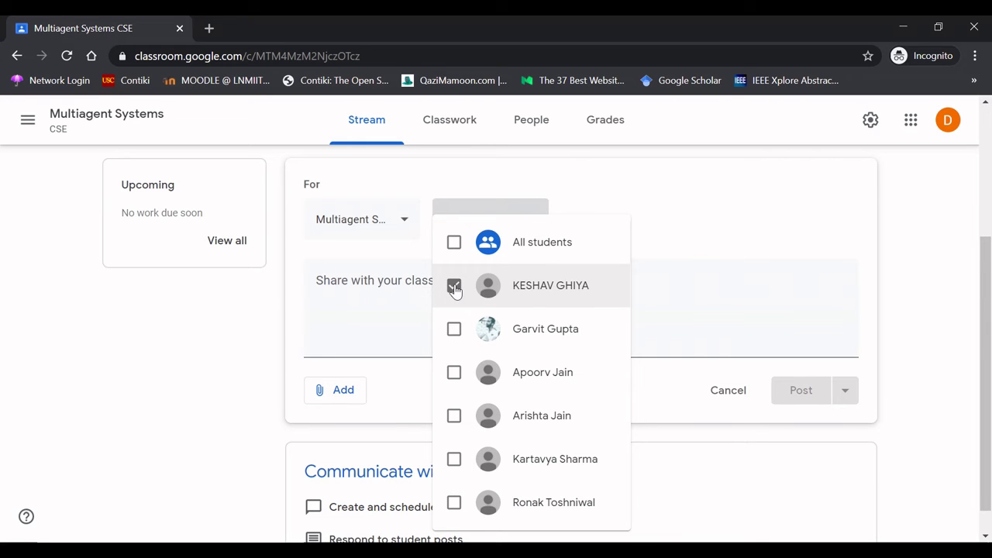
{"action": "left_click", "coordinate": [454, 287]}
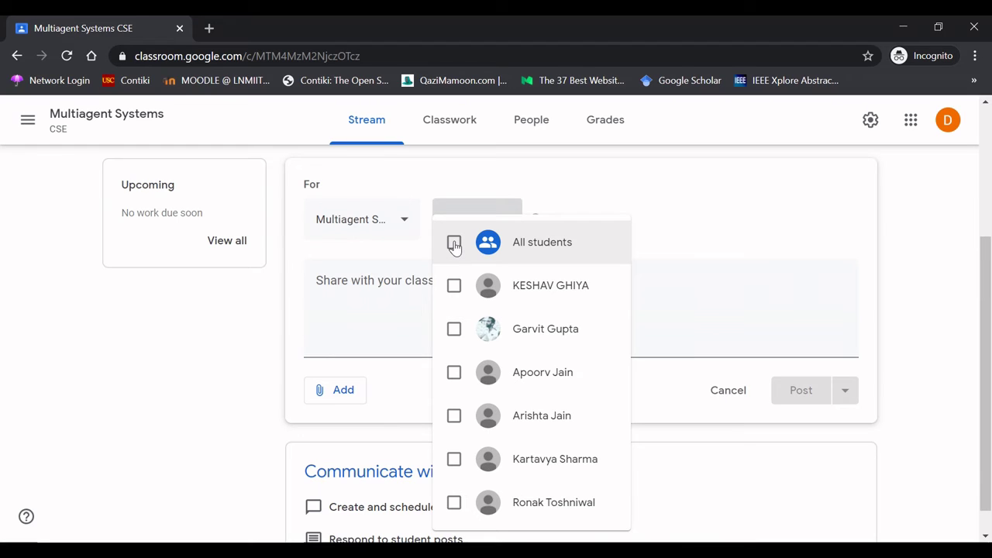
{"action": "left_click", "coordinate": [454, 243]}
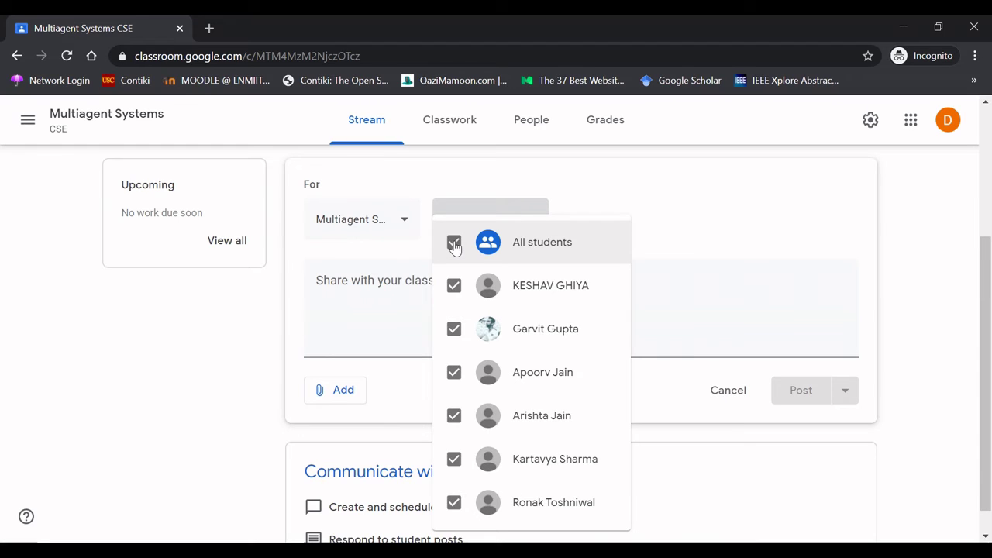
{"action": "left_click", "coordinate": [733, 230]}
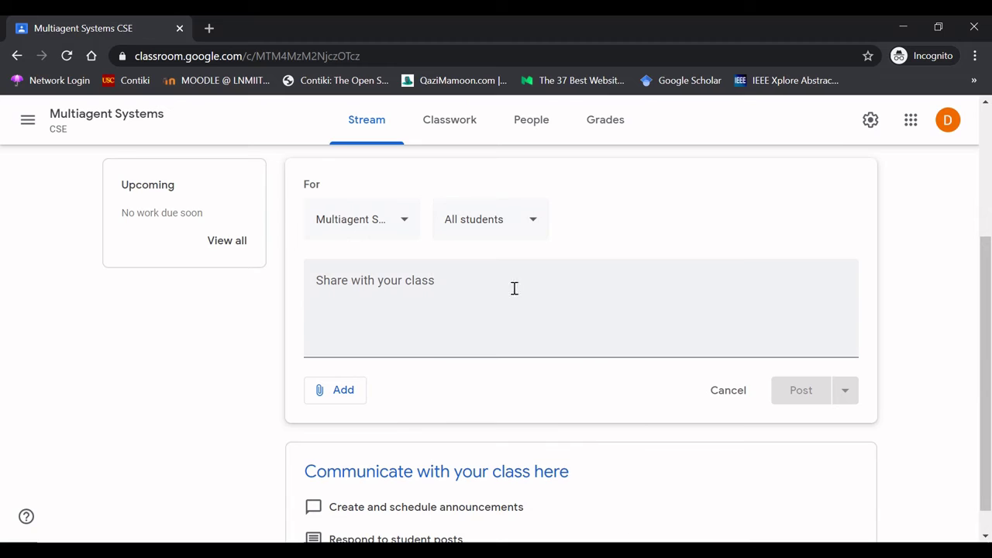
{"action": "left_click", "coordinate": [435, 293]}
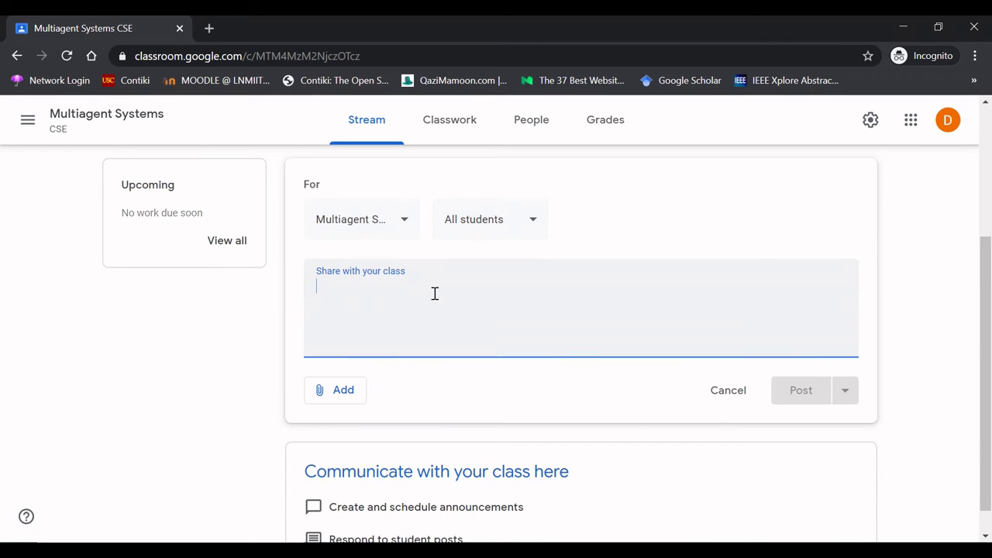
{"action": "type", "text": "Dear Stude"}
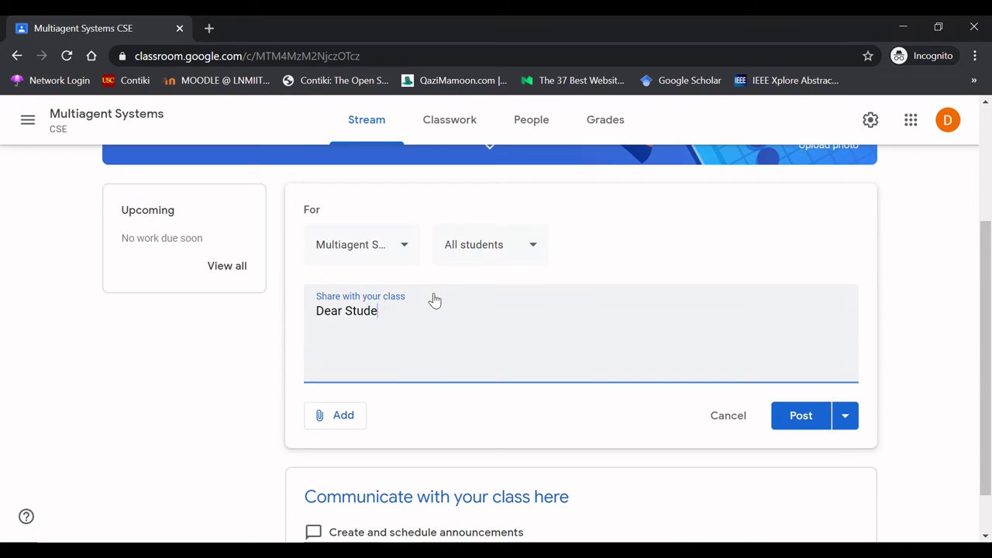
{"action": "type", "text": "nts,"}
{"action": "key", "text": "Return"}
{"action": "key", "text": "Return"}
{"action": "type", "text": "Welcome to the "}
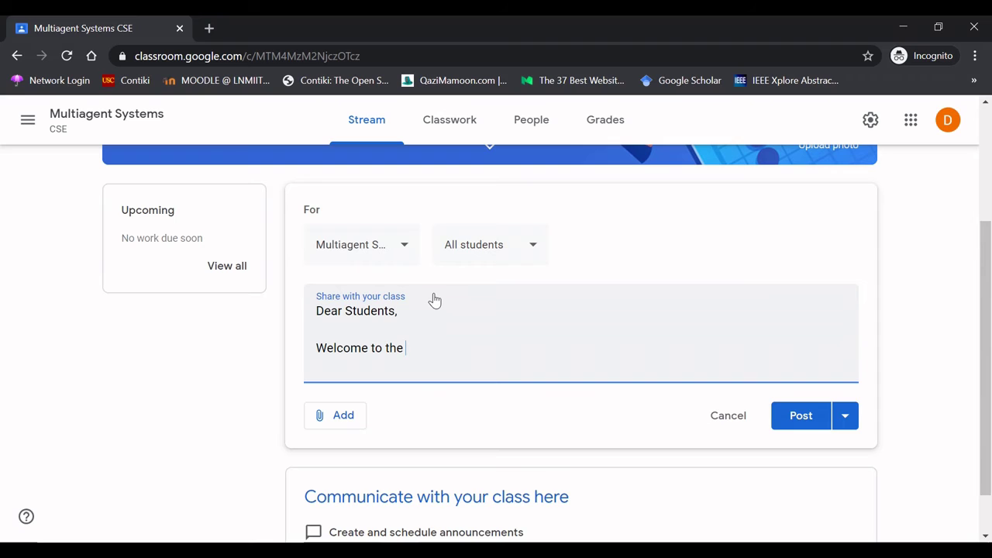
{"action": "type", "text": "Multiagent System"}
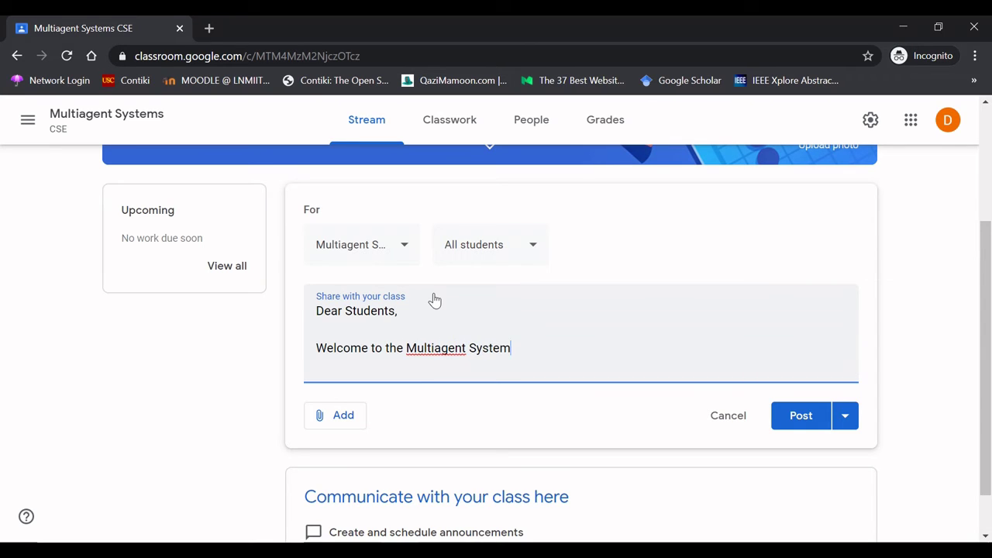
{"action": "type", "text": "s course."}
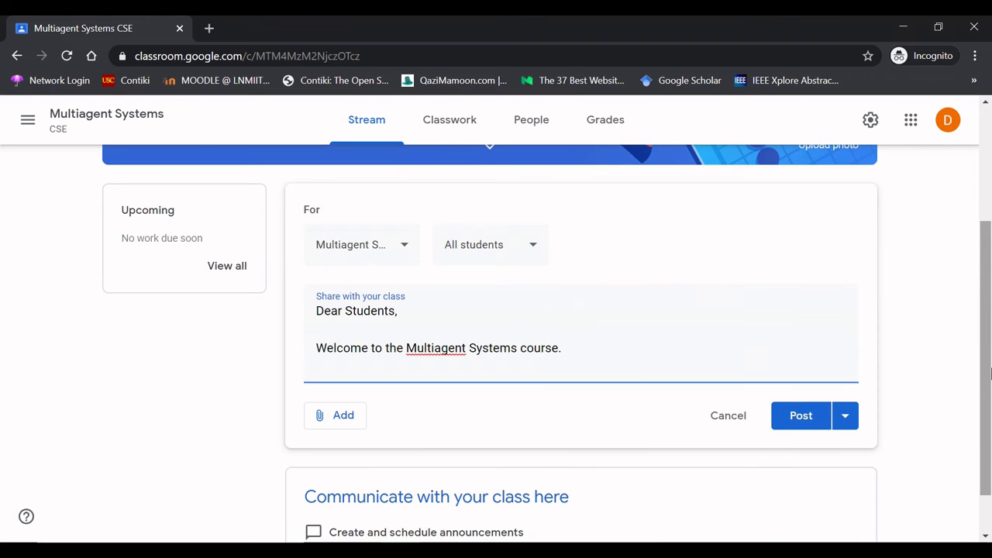
{"action": "left_click_drag", "start_coordinate": [986, 372], "coordinate": [990, 349]}
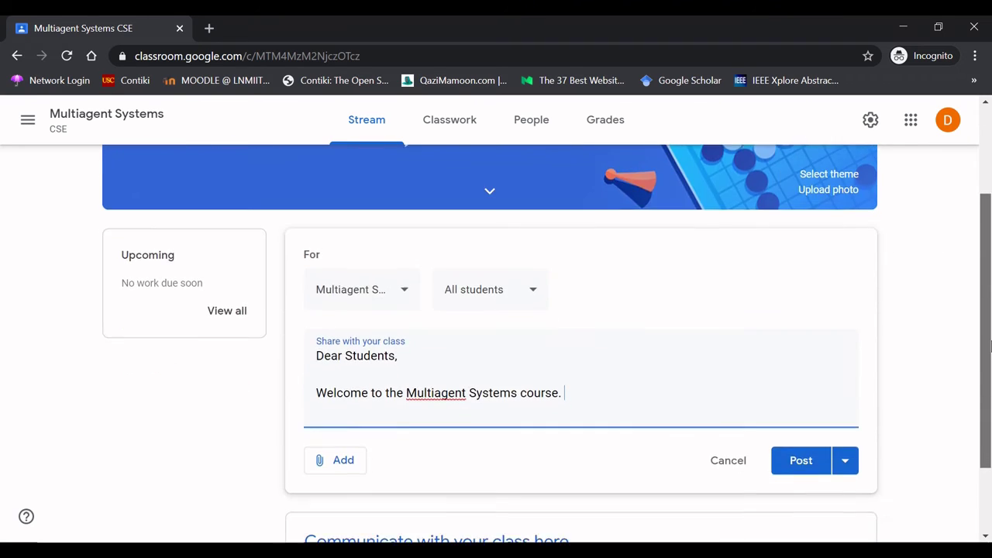
{"action": "type", "text": "The class "}
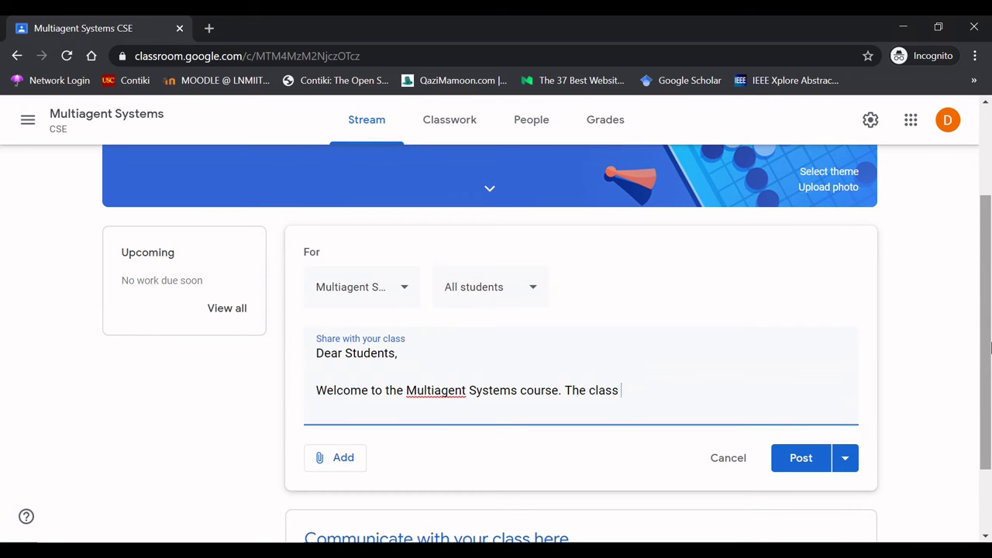
{"action": "type", "text": "code of the course if"}
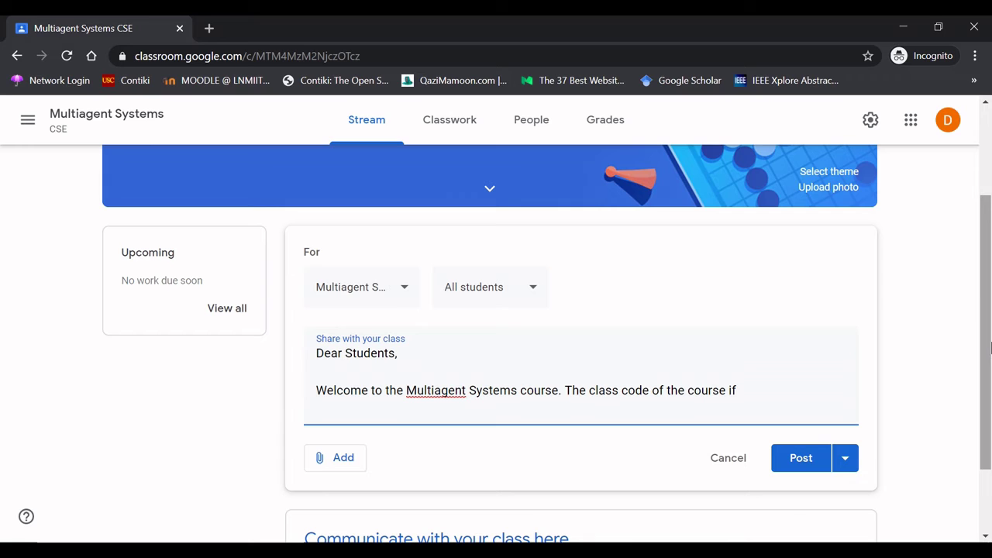
{"action": "key", "text": "BackSpace"}
{"action": "type", "text": "se is"}
{"action": "left_click_drag", "start_coordinate": [990, 393], "coordinate": [990, 305]}
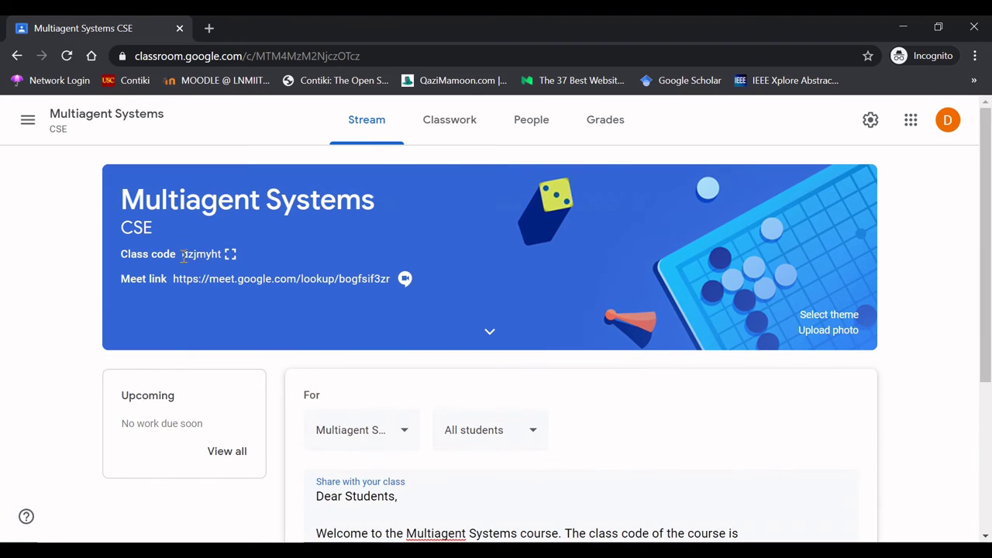
{"action": "left_click_drag", "start_coordinate": [184, 254], "coordinate": [217, 259]}
{"action": "key", "text": "ctrl+c"}
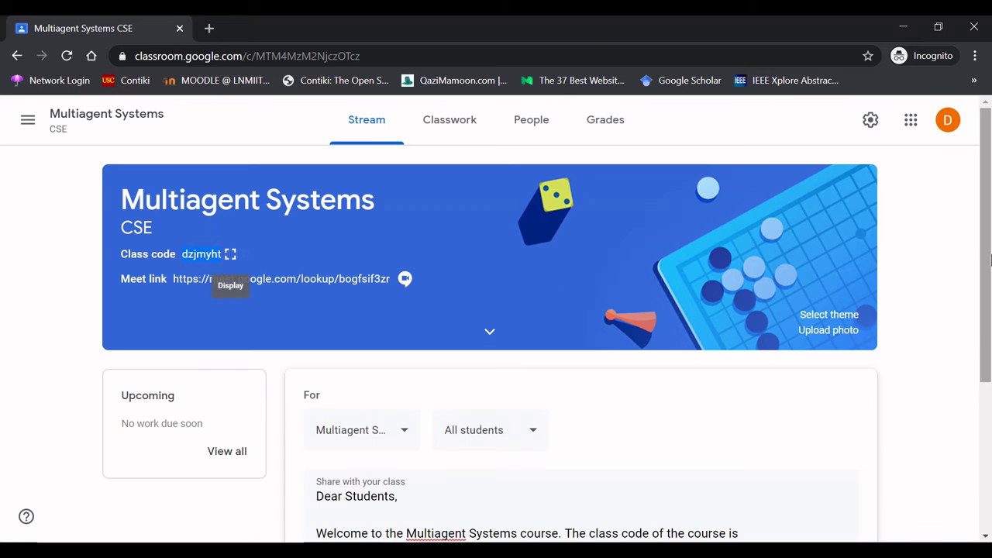
{"action": "left_click_drag", "start_coordinate": [986, 310], "coordinate": [986, 445]}
{"action": "left_click", "coordinate": [809, 301]}
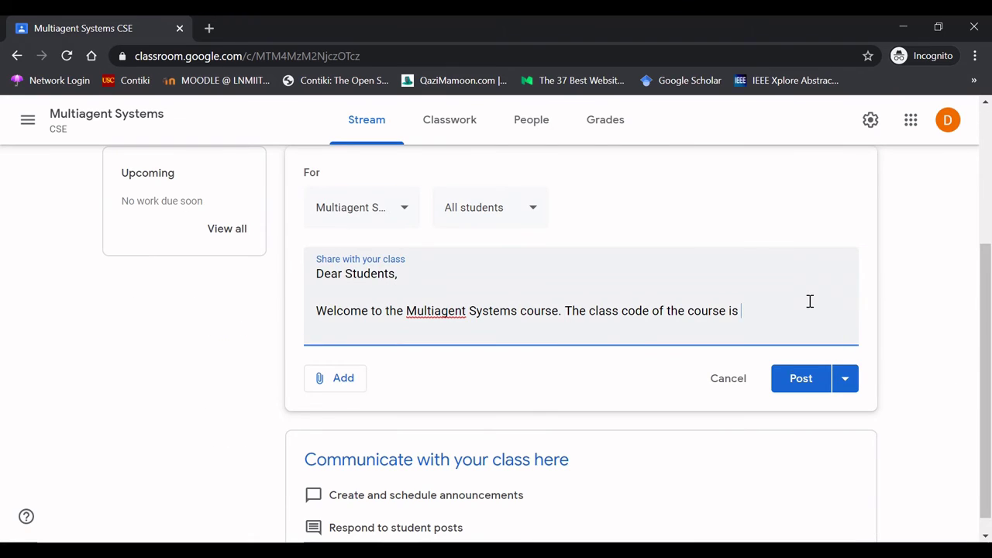
{"action": "key", "text": "ctrl+v"}
{"action": "key", "text": "Return"}
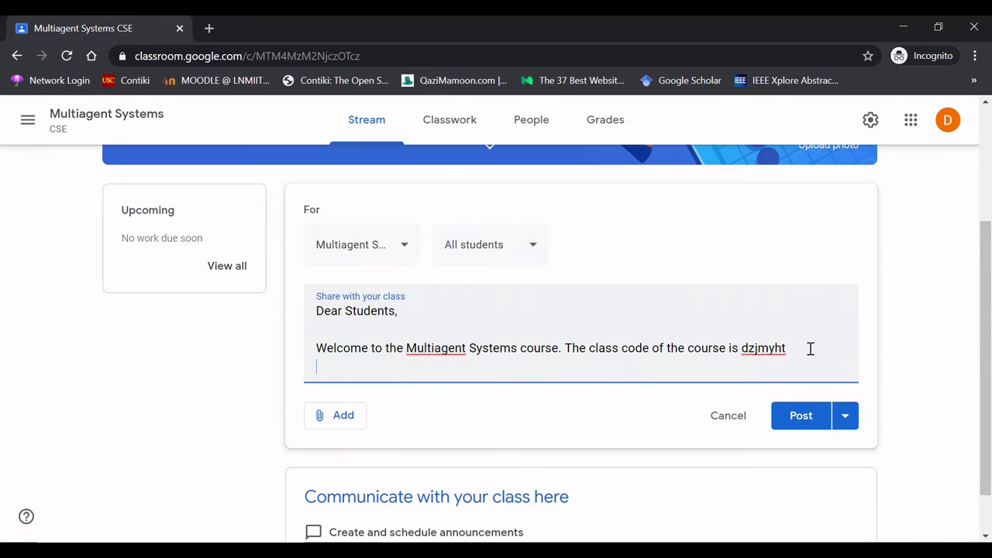
- Add the sentence 'You may use it alternatively to join the class.'
{"action": "left_click", "coordinate": [810, 350]}
{"action": "type", "text": ". You may use i"}
{"action": "type", "text": "t altern"}
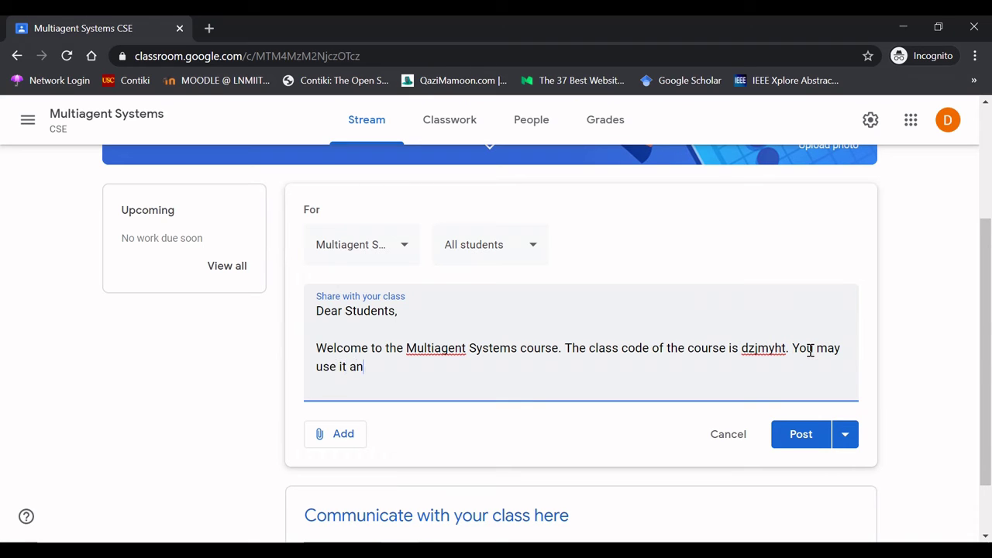
{"action": "key", "text": "BackSpace"}
{"action": "type", "text": "lternatively to join the group."}
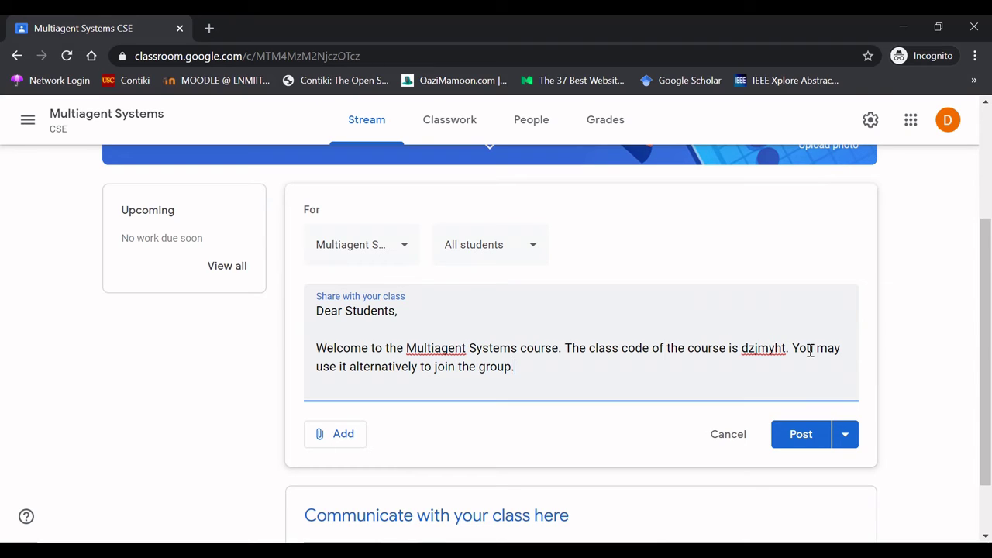
{"action": "key", "text": "BackSpace"}
{"action": "key", "text": "BackSpace"}
{"action": "key", "text": "BackSpace"}
{"action": "key", "text": "BackSpace"}
{"action": "key", "text": "BackSpace"}
{"action": "key", "text": "BackSpace"}
{"action": "type", "text": "clas"}
{"action": "type", "text": "."}
- Add 'It is an instruction to all of you to attend the class using google meet ID'
{"action": "type", "text": "It is an u"}
{"action": "key", "text": "BackSpace"}
{"action": "type", "text": "in"}
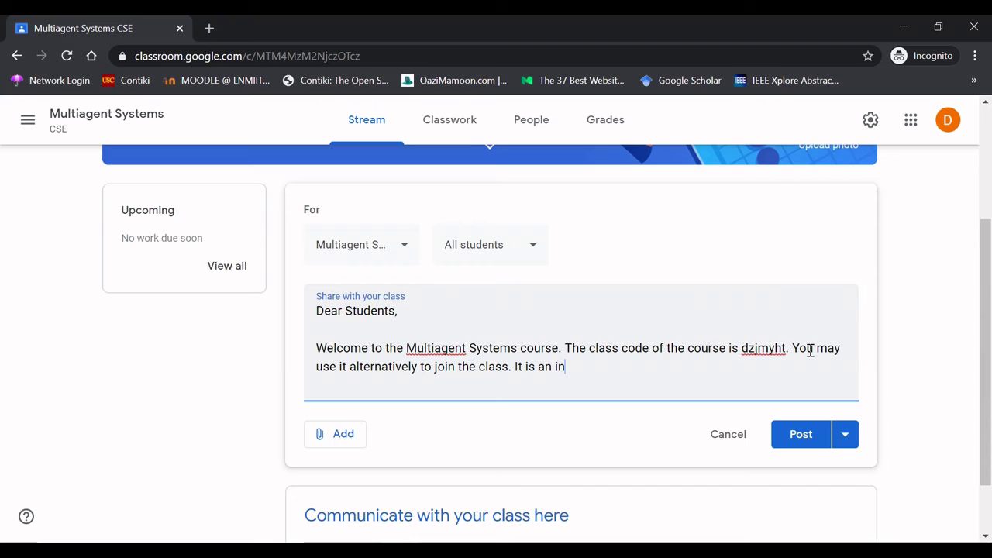
{"action": "type", "text": "struction to all of you "}
{"action": "type", "text": "to join "}
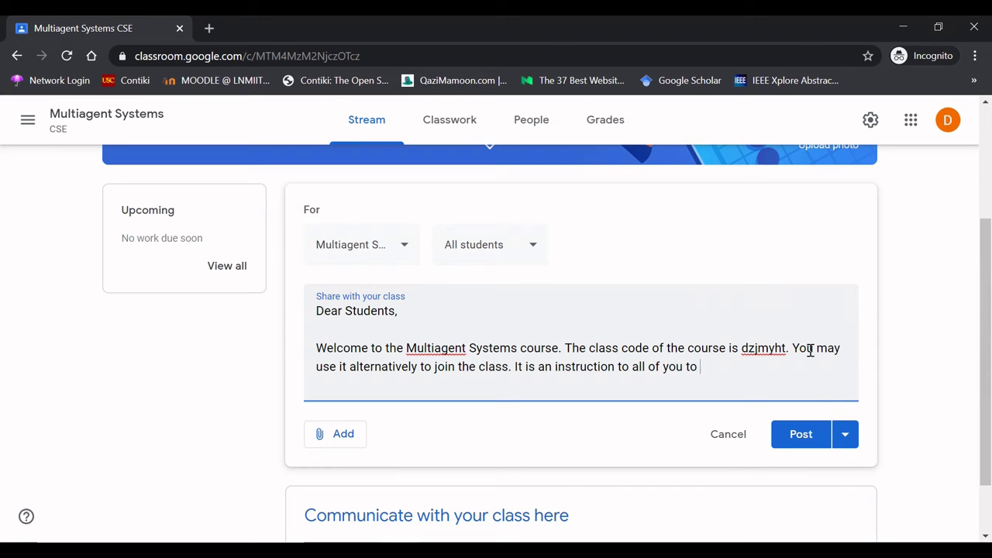
{"action": "type", "text": "the"}
{"action": "key", "text": "BackSpace"}
{"action": "key", "text": "BackSpace"}
{"action": "key", "text": "BackSpace"}
{"action": "key", "text": "BackSpace"}
{"action": "key", "text": "BackSpace"}
{"action": "key", "text": "BackSpace"}
{"action": "key", "text": "BackSpace"}
{"action": "key", "text": "BackSpace"}
{"action": "key", "text": "BackSpace"}
{"action": "type", "text": "atte"}
{"action": "key", "text": "BackSpace"}
{"action": "key", "text": "BackSpace"}
{"action": "key", "text": "BackSpace"}
{"action": "type", "text": "ttend the class using "}
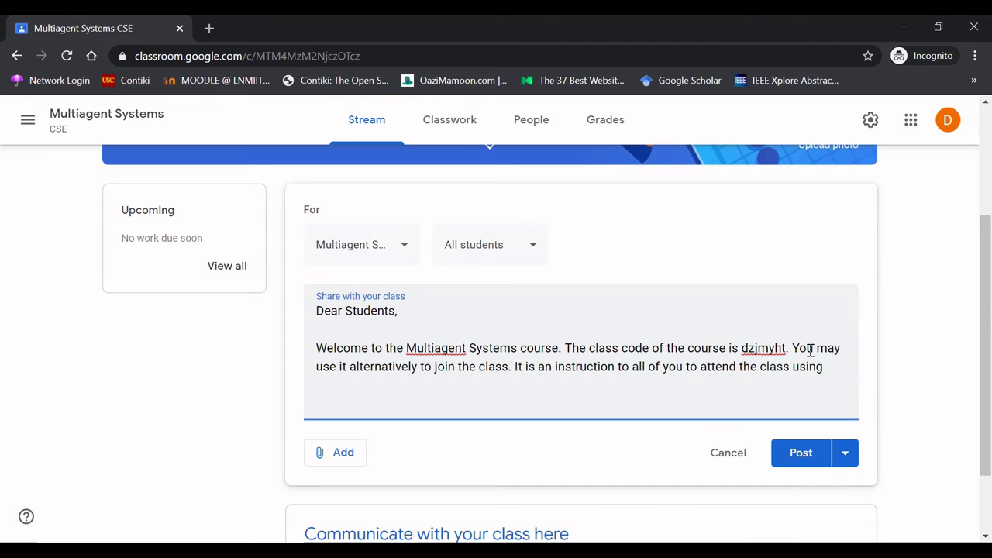
{"action": "type", "text": "google meet l"}
{"action": "type", "text": "D"}
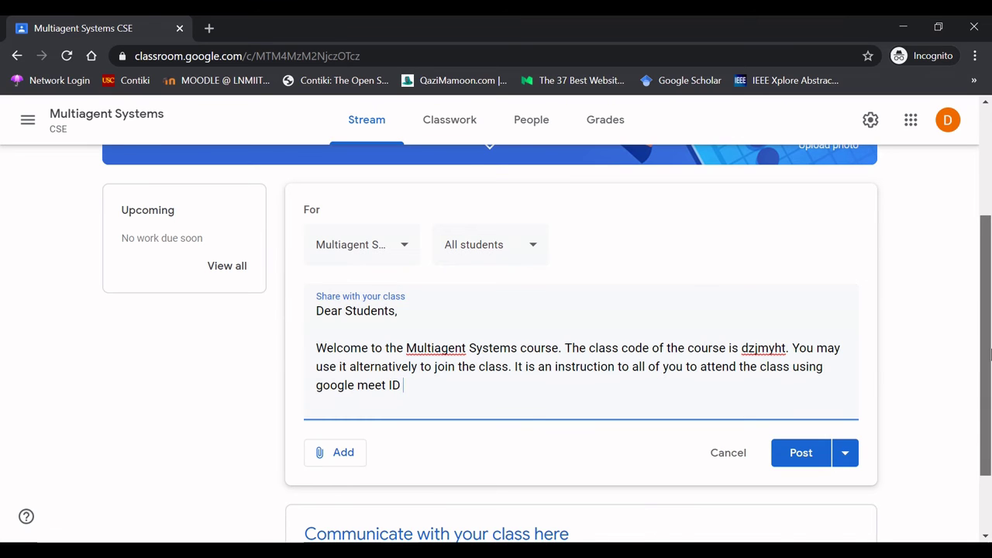
{"action": "scroll", "coordinate": [470, 235], "scroll_direction": "up", "scroll_amount": 3}
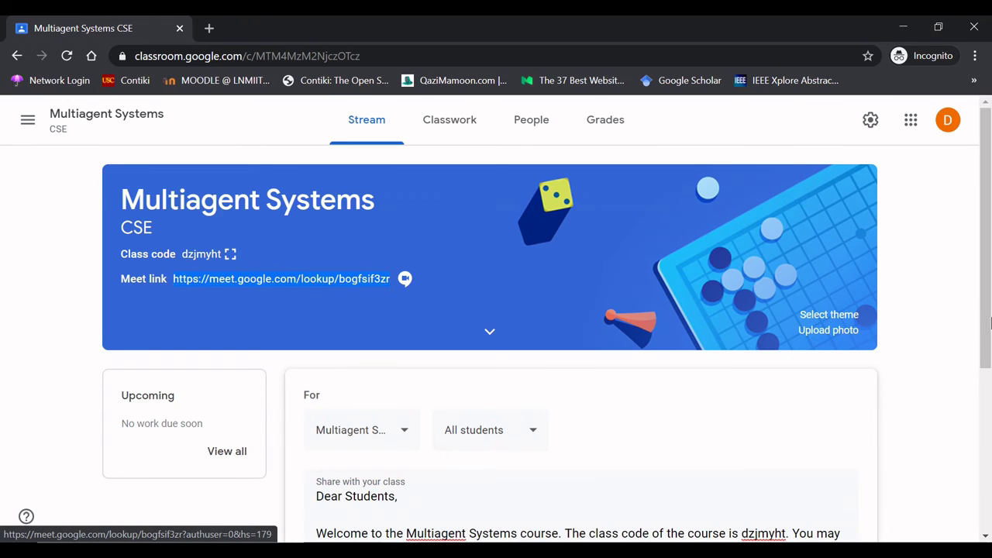
- Paste the Meet link and add 'Also, this ID is available at the top of this window.'
{"action": "left_click_drag", "start_coordinate": [990, 326], "coordinate": [991, 439]}
{"action": "left_click", "coordinate": [529, 376]}
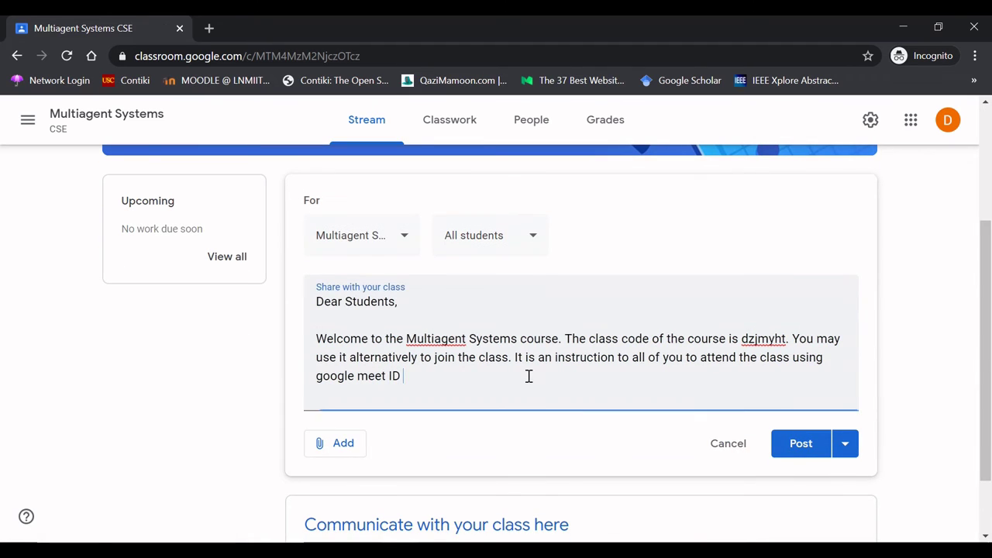
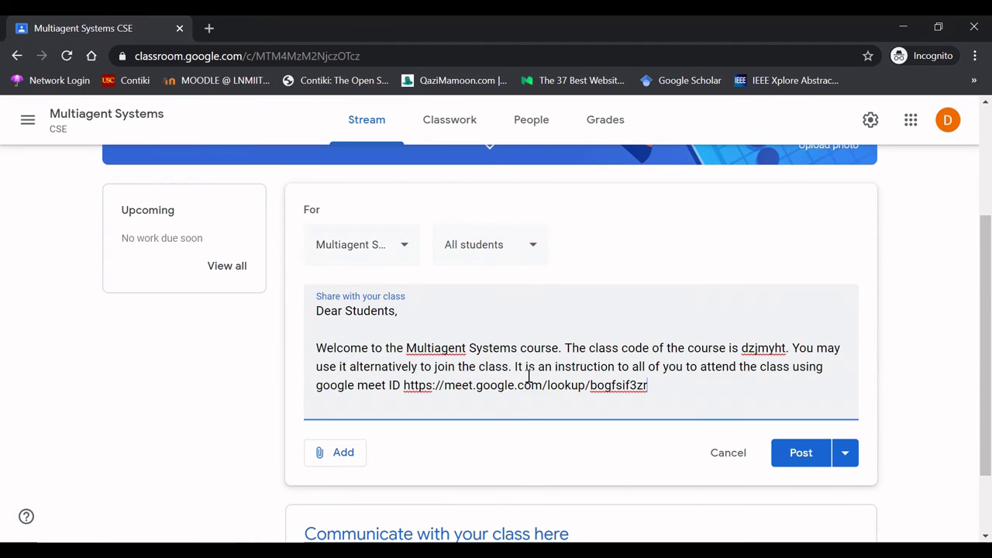
{"action": "type", "text": "eve"}
{"action": "key", "text": "BackSpace"}
{"action": "key", "text": "BackSpace"}
{"action": "key", "text": "BackSpace"}
{"action": "key", "text": "BackSpace"}
{"action": "type", "text": ". Also, this ID is available a"}
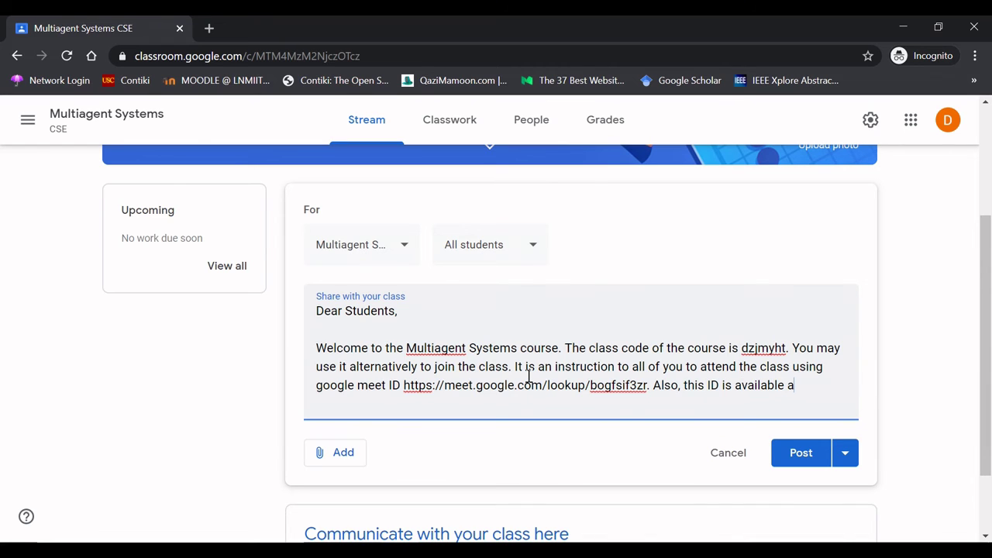
{"action": "type", "text": "t t"}
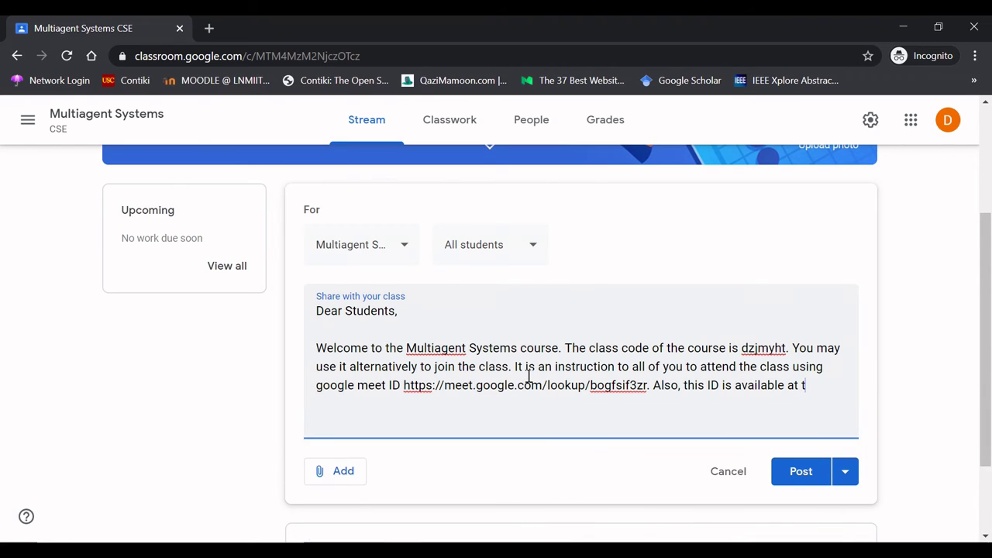
{"action": "type", "text": "he top of the"}
{"action": "key", "text": "BackSpace"}
{"action": "type", "text": "is window."}
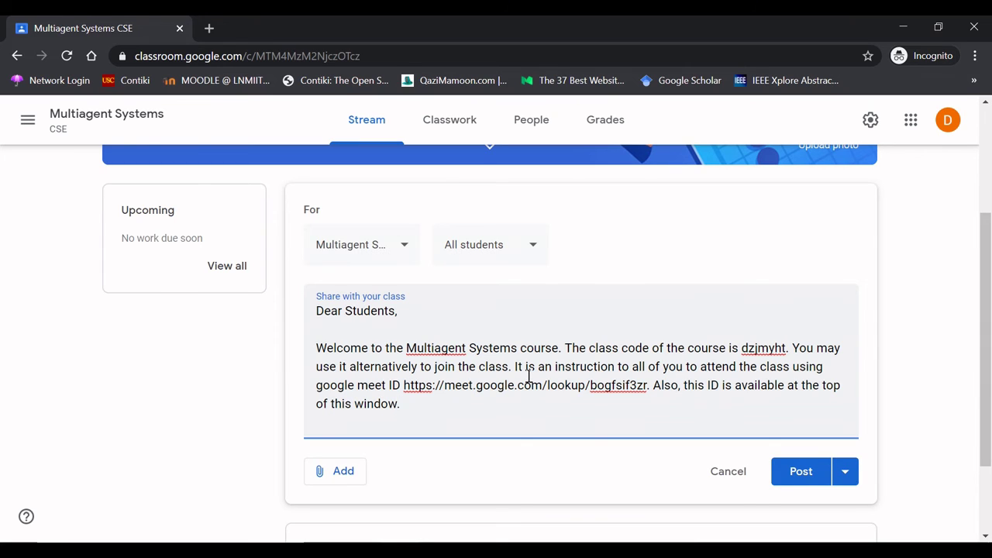
{"action": "type", "text": " -"}
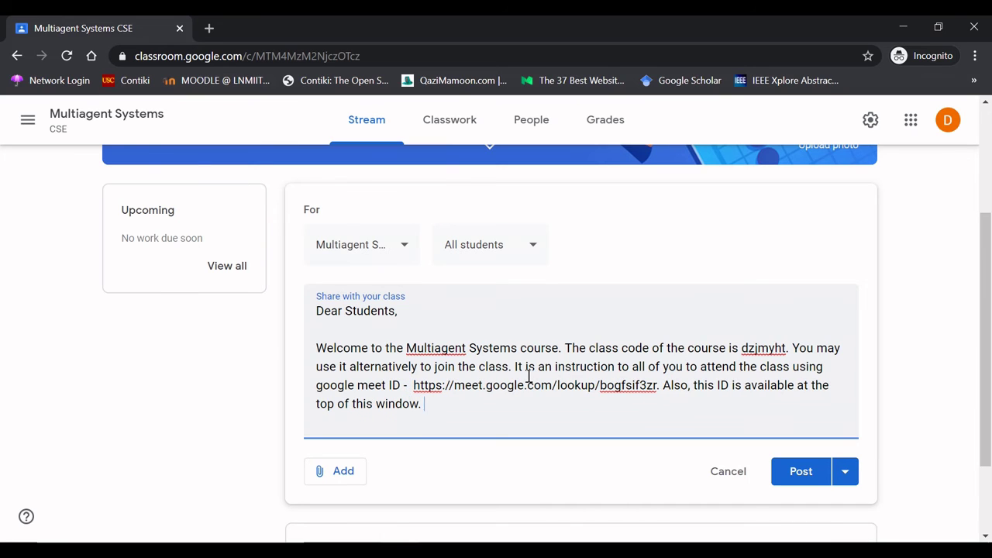
- Sign off the announcement with 'Regards,' and the sender's name on the next line
{"action": "key", "text": "Return"}
{"action": "type", "text": "Your"}
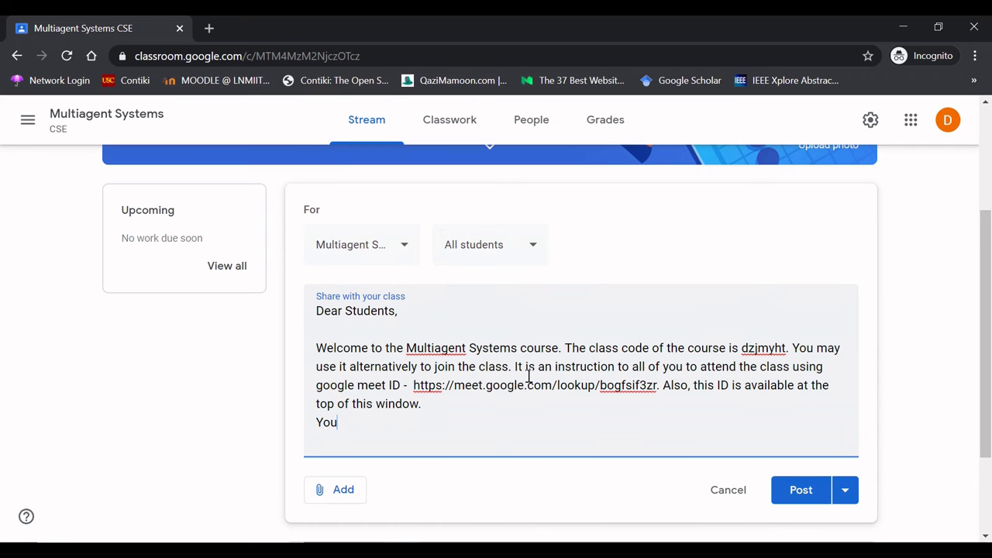
{"action": "key", "text": "BackSpace"}
{"action": "key", "text": "BackSpace"}
{"action": "key", "text": "BackSpace"}
{"action": "key", "text": "BackSpace"}
{"action": "key", "text": "BackSpace"}
{"action": "key", "text": "BackSpace"}
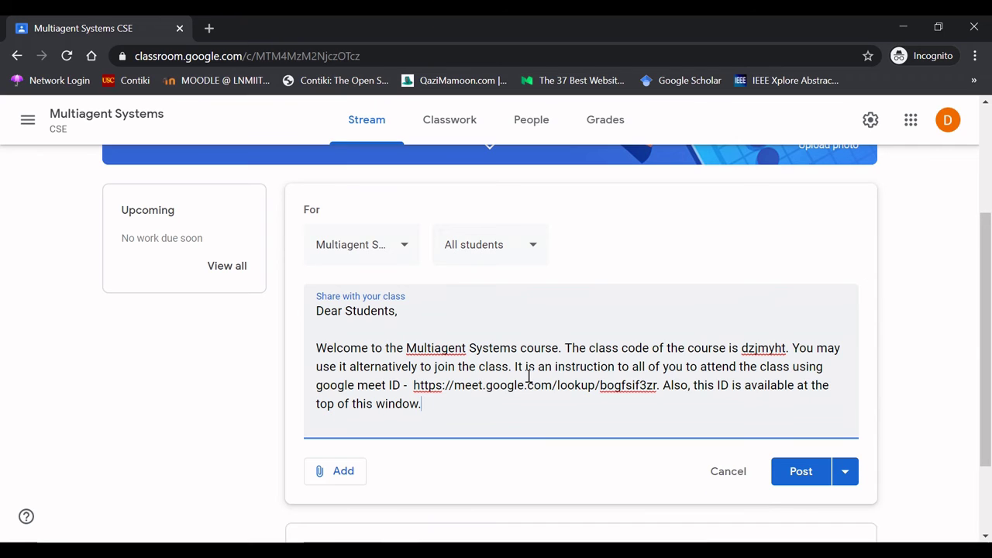
{"action": "key", "text": "Return"}
{"action": "key", "text": "Return"}
{"action": "type", "text": "Regards,"}
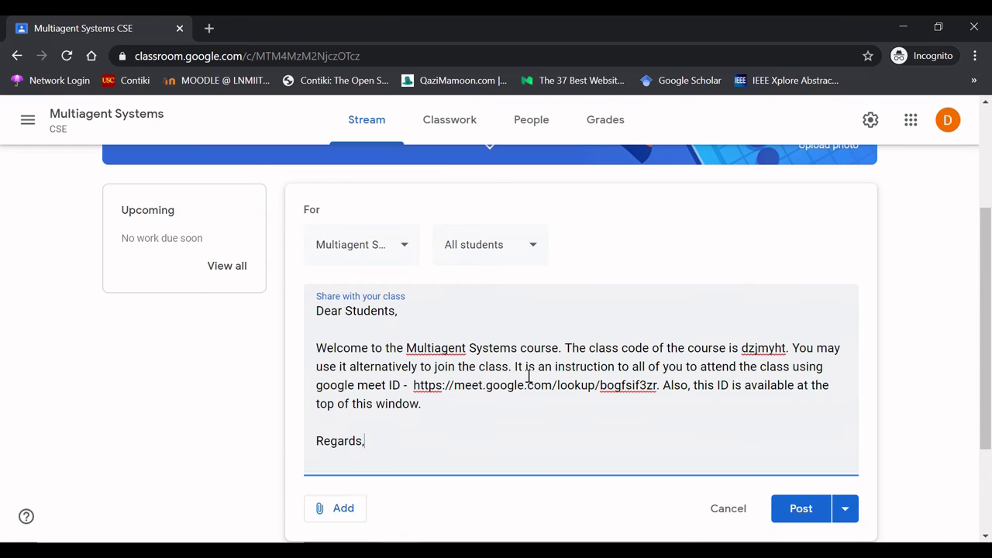
{"action": "key", "text": "Return"}
{"action": "type", "text": "Saurabh"}
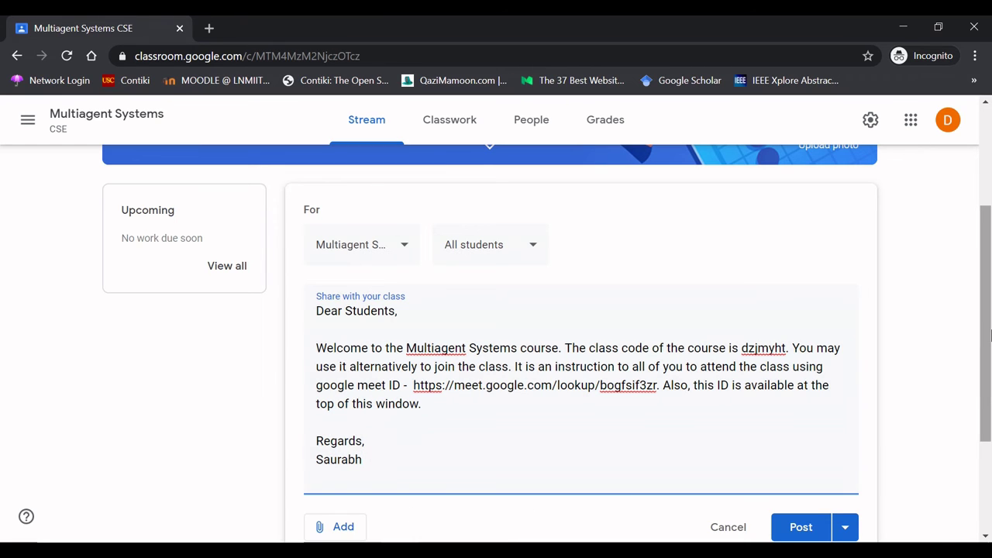
{"action": "scroll", "coordinate": [824, 397], "scroll_direction": "down", "scroll_amount": 2}
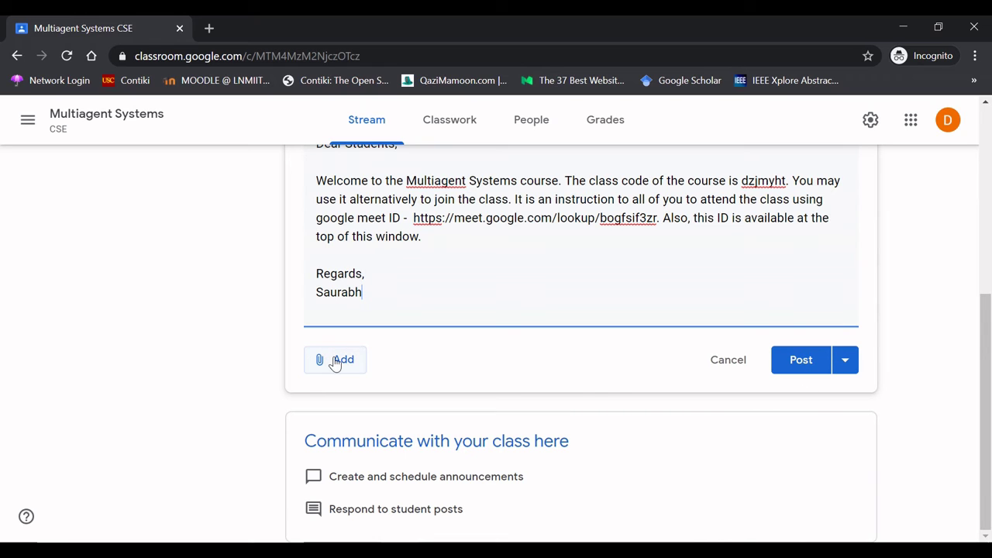
- Post the welcome announcement without adding attachments or changing the publishing options
{"action": "left_click", "coordinate": [335, 361]}
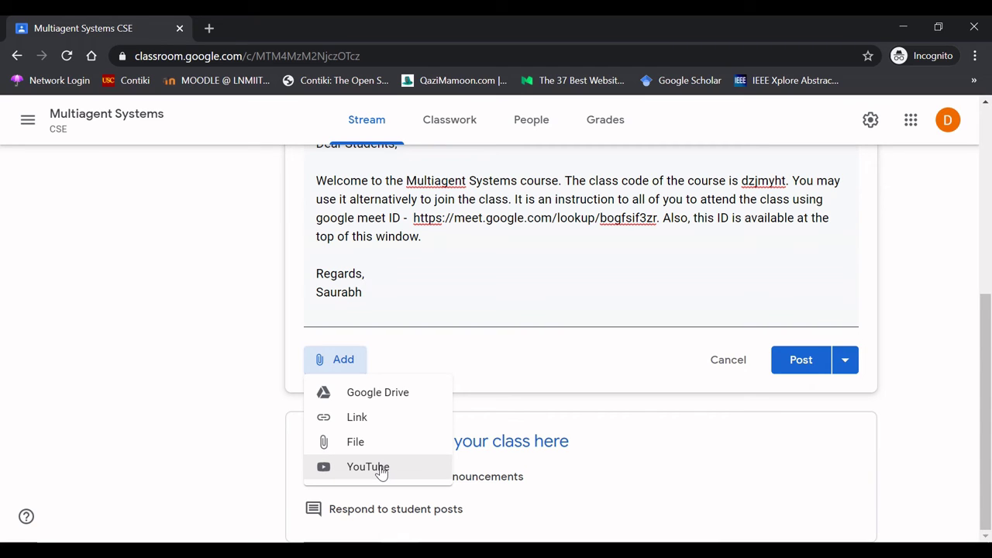
{"action": "left_click", "coordinate": [517, 370]}
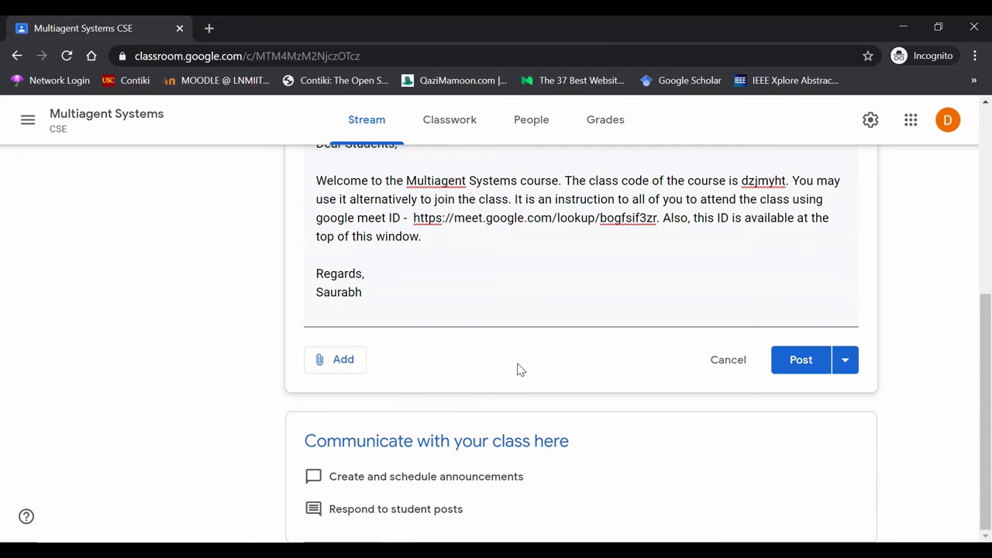
{"action": "left_click", "coordinate": [846, 361]}
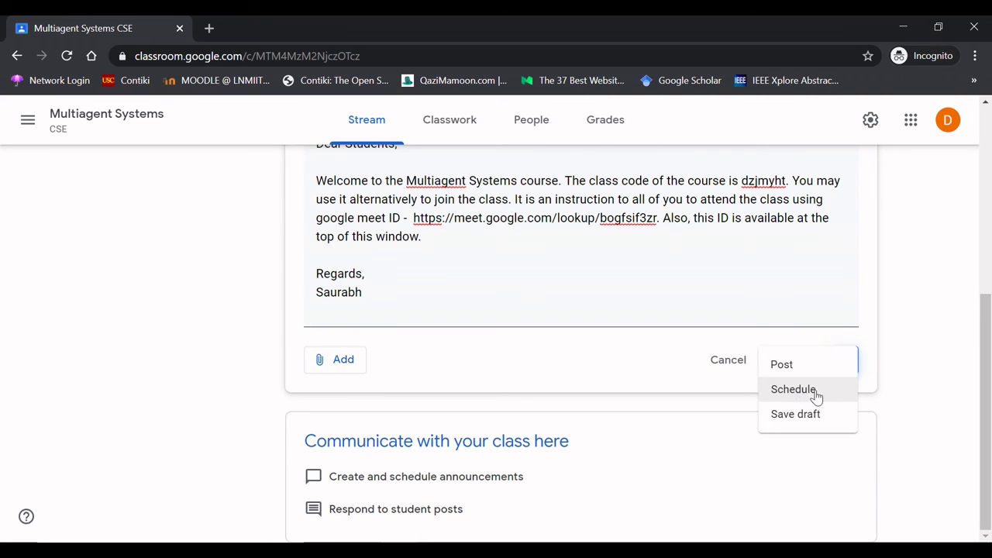
{"action": "left_click", "coordinate": [897, 398]}
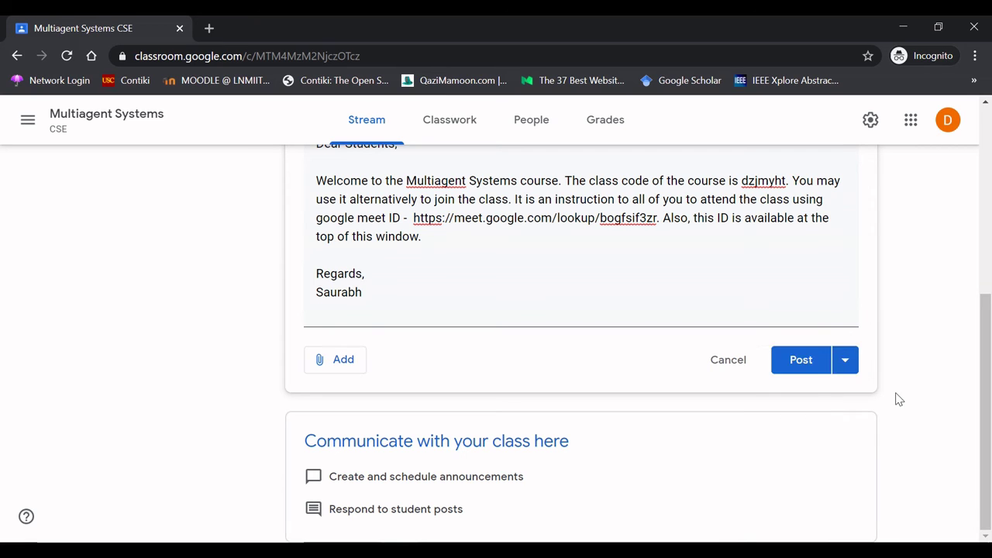
{"action": "left_click", "coordinate": [801, 361]}
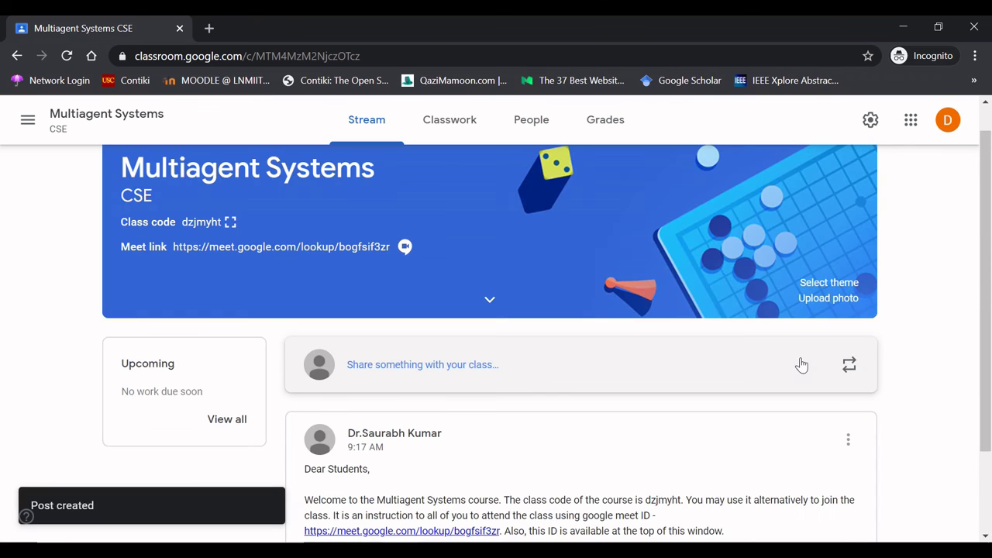
- Scroll through the Stream to review the welcome post, then switch to the Classwork page
{"action": "scroll", "coordinate": [991, 416], "scroll_direction": "down", "scroll_amount": 2}
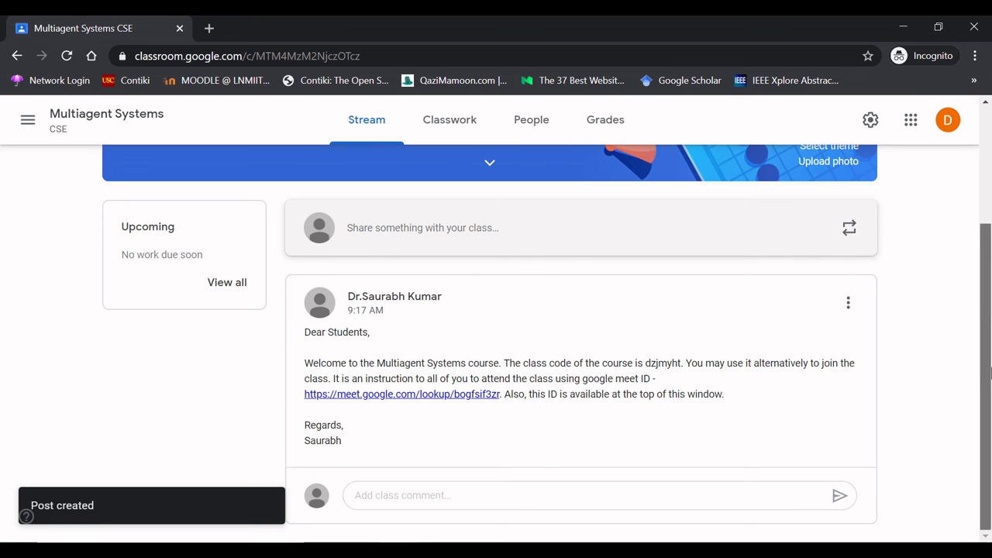
{"action": "scroll", "coordinate": [991, 261], "scroll_direction": "up", "scroll_amount": 3}
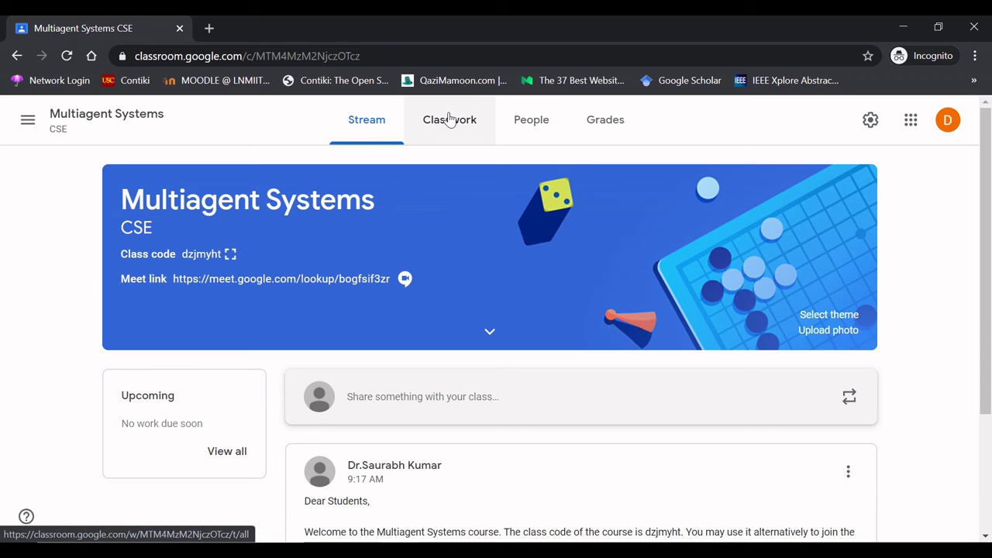
{"action": "left_click", "coordinate": [450, 119]}
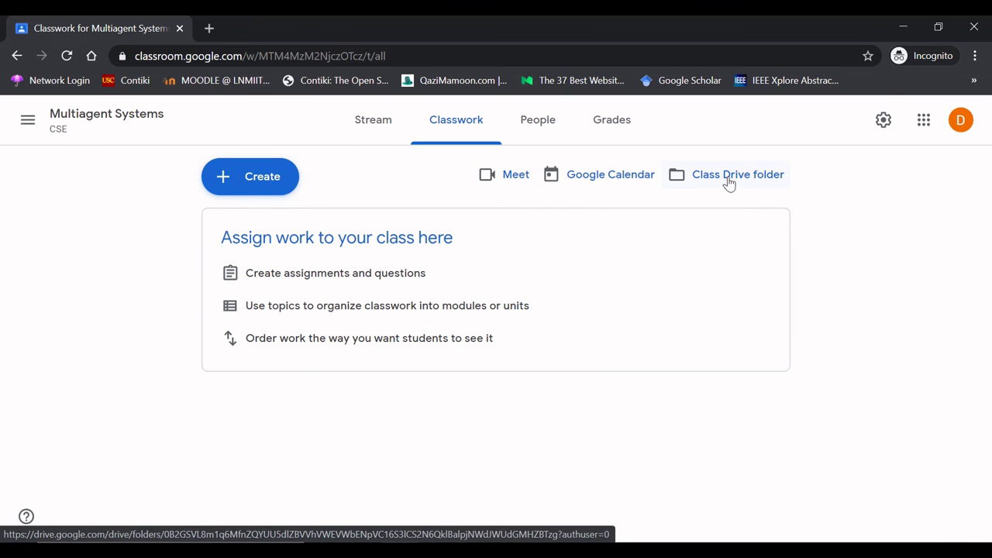
{"action": "left_click", "coordinate": [609, 184]}
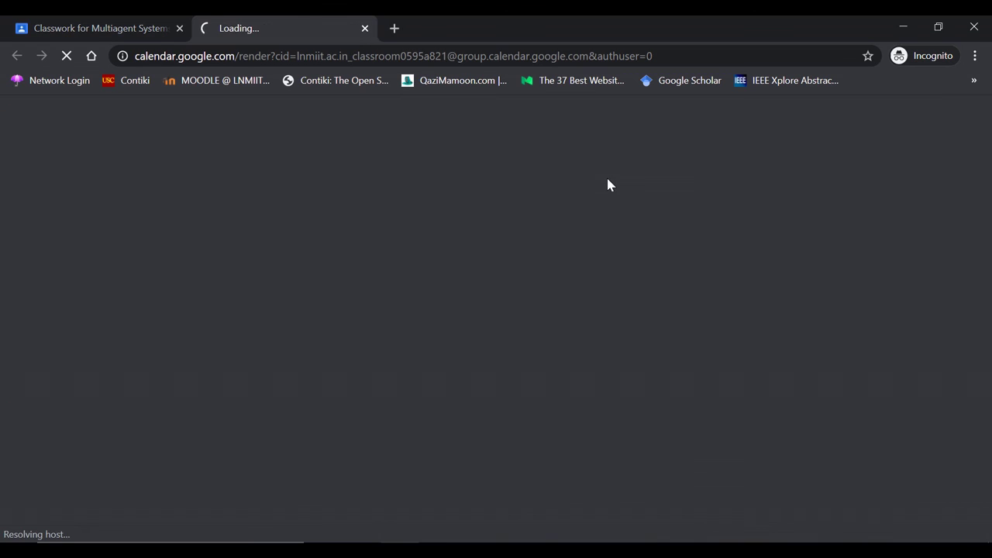
{"action": "left_click", "coordinate": [365, 29]}
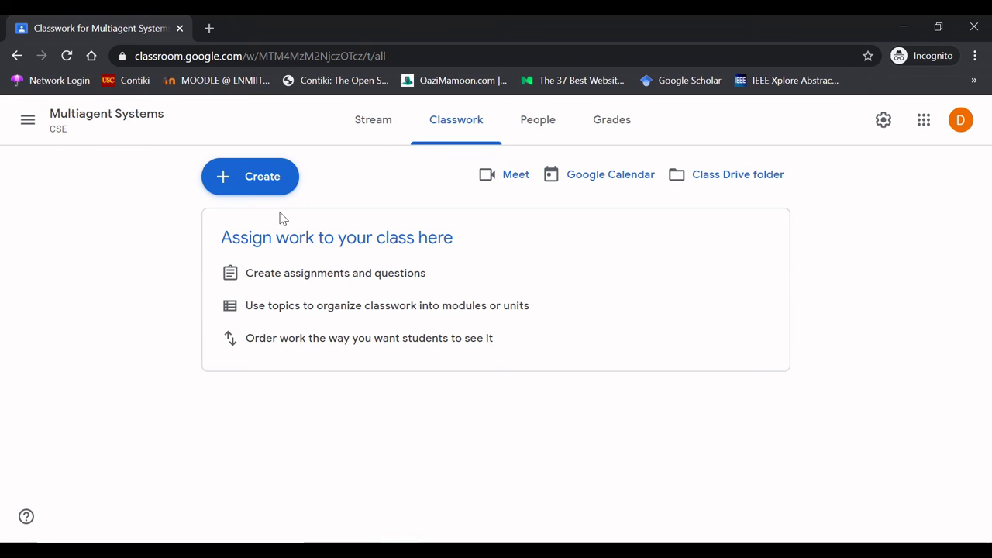
{"action": "left_click", "coordinate": [244, 177]}
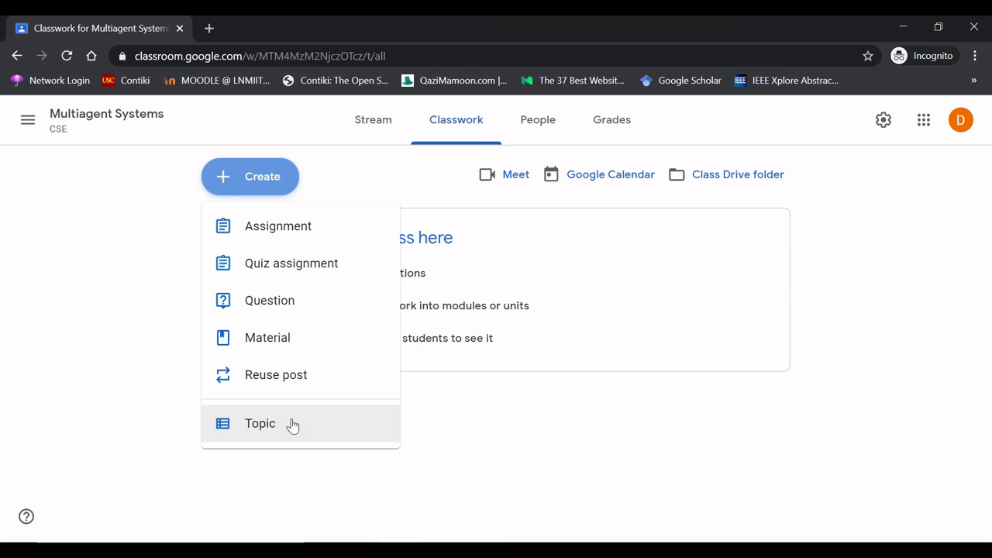
{"action": "left_click", "coordinate": [177, 260]}
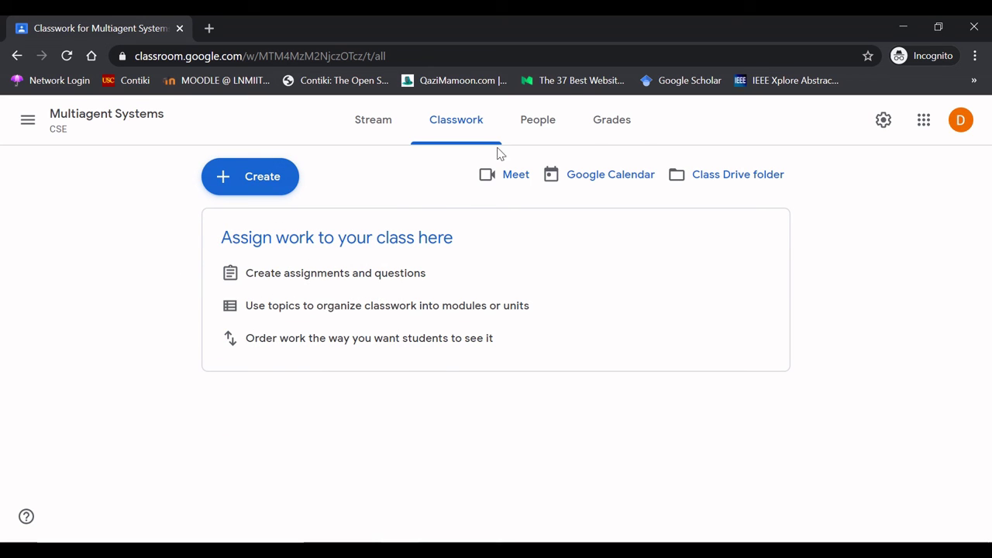
- View the empty Grades page, then return to the Multiagent Systems stream
{"action": "left_click", "coordinate": [612, 122]}
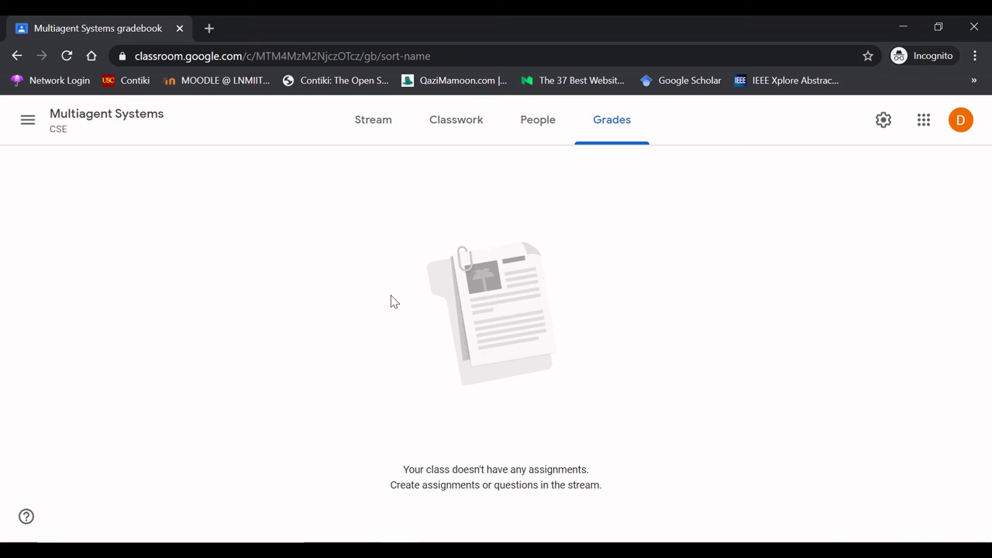
{"action": "left_click", "coordinate": [111, 115]}
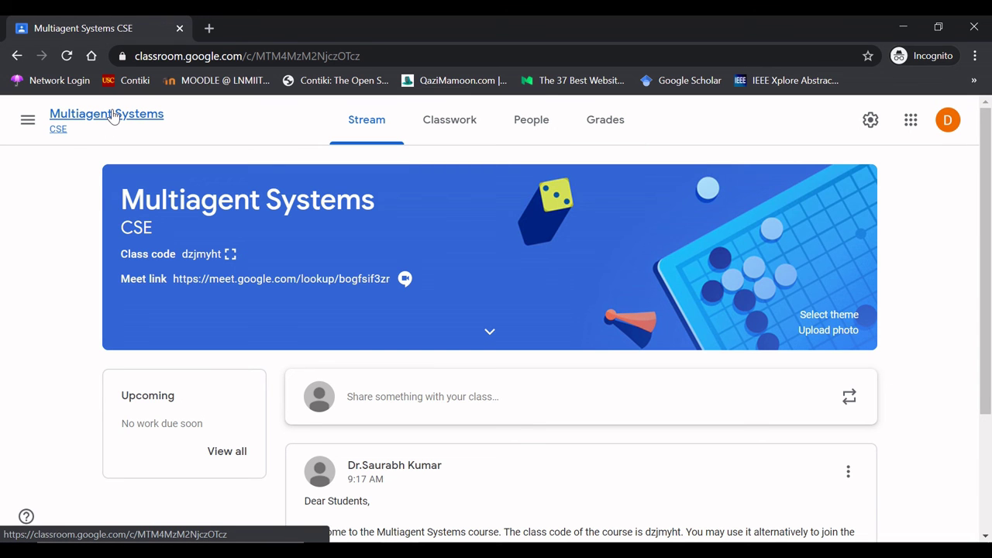